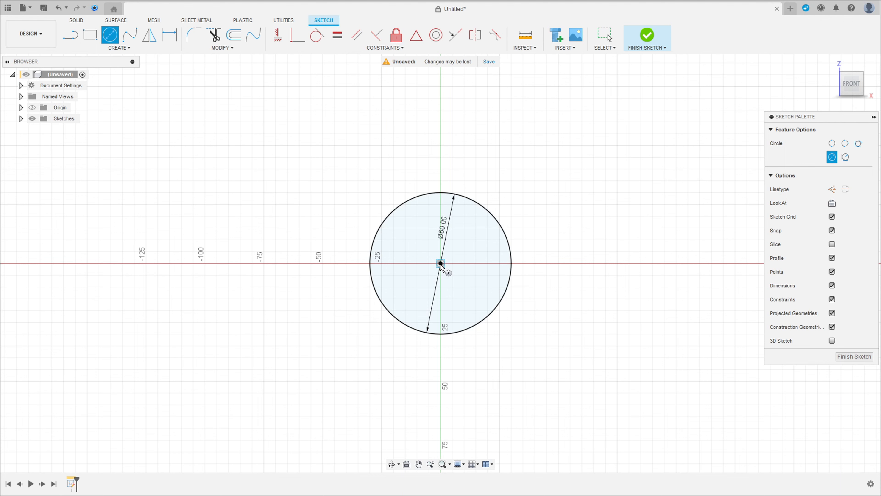
Step: Draw a 90 mm diameter circle centred on the origin, around the existing 60 mm circle
left_click(440, 264)
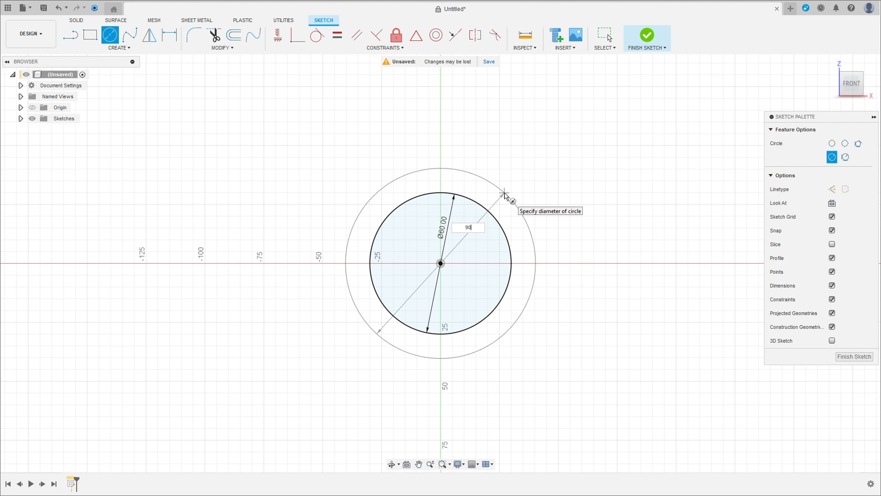
key("Tab")
key("Return")
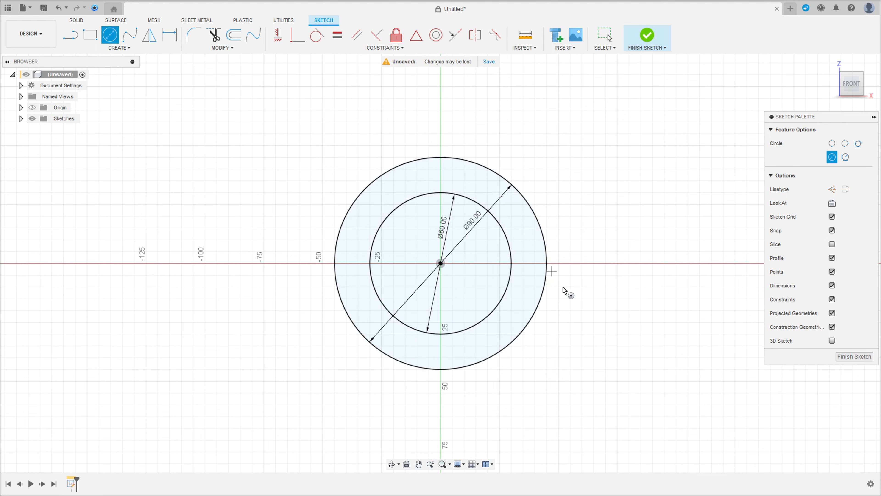
Step: Draw a 40 mm diameter circle centred on the horizontal axis about 150 mm from the origin in the positive X direction
scroll(569, 293, "down", 2)
middle_click_drag(570, 295, 429, 287)
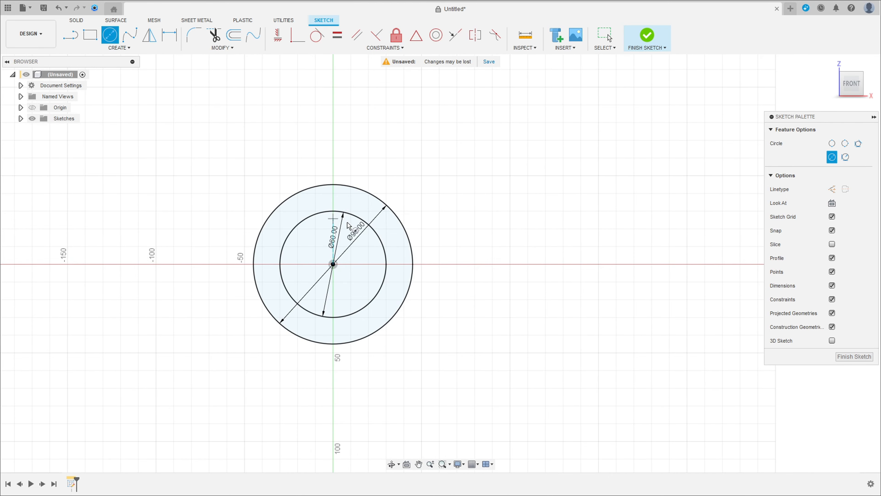
left_click(599, 266)
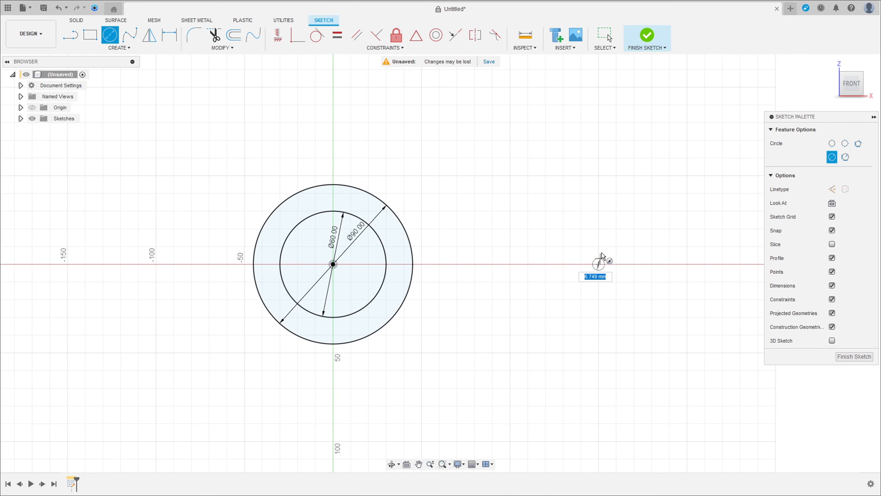
type("40")
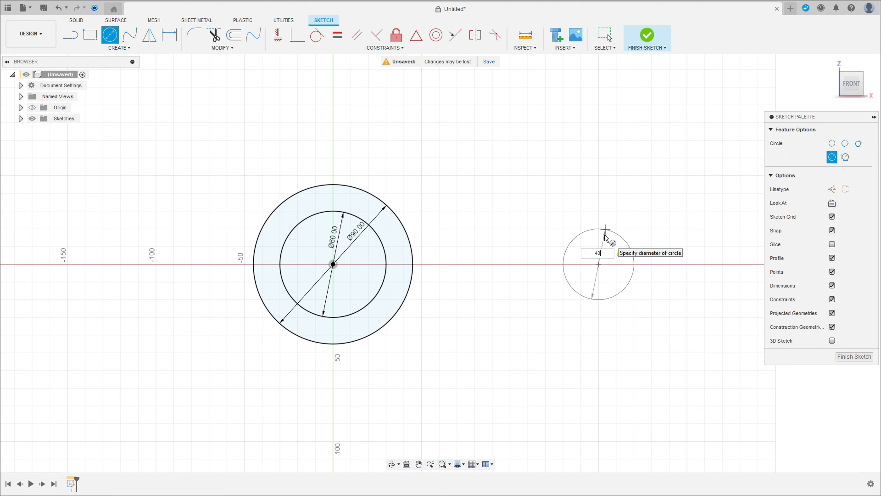
key("Return")
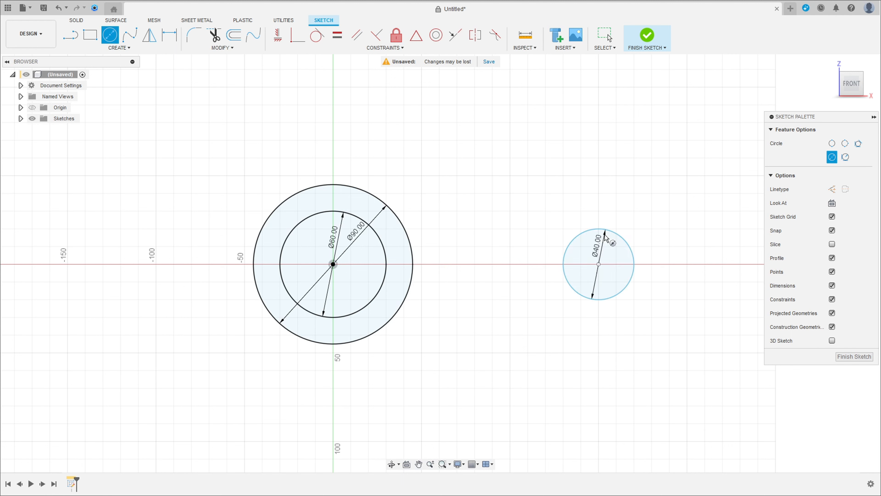
Step: Draw a 20 mm circle concentric with the 40 mm circle and move both diameter labels outside the circles
left_click(599, 264)
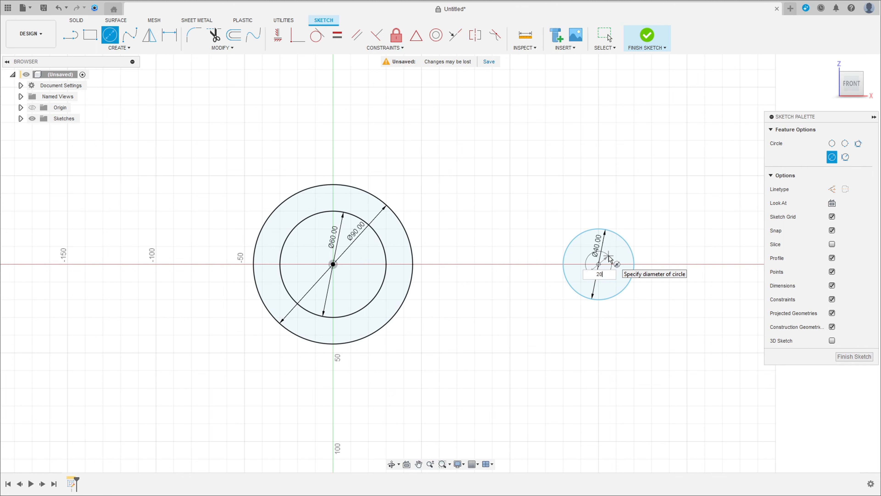
type("20")
key("Return")
key("Escape")
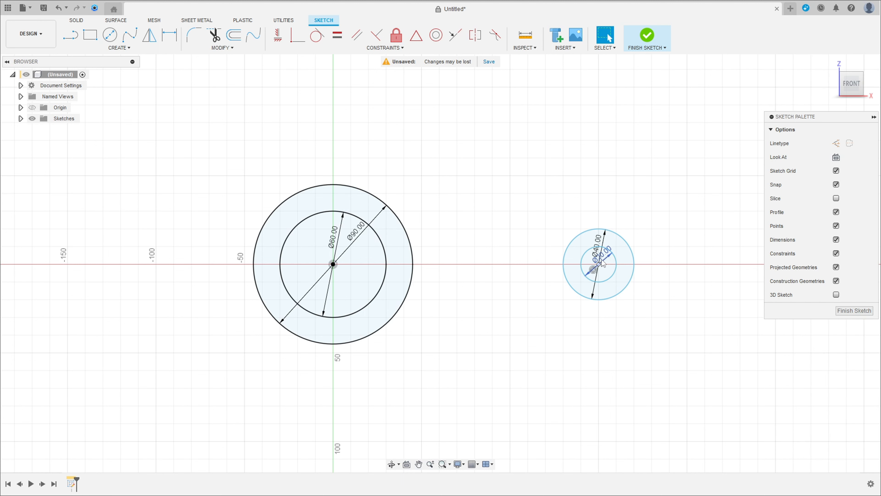
left_click_drag(602, 262, 689, 228)
left_click_drag(600, 245, 647, 199)
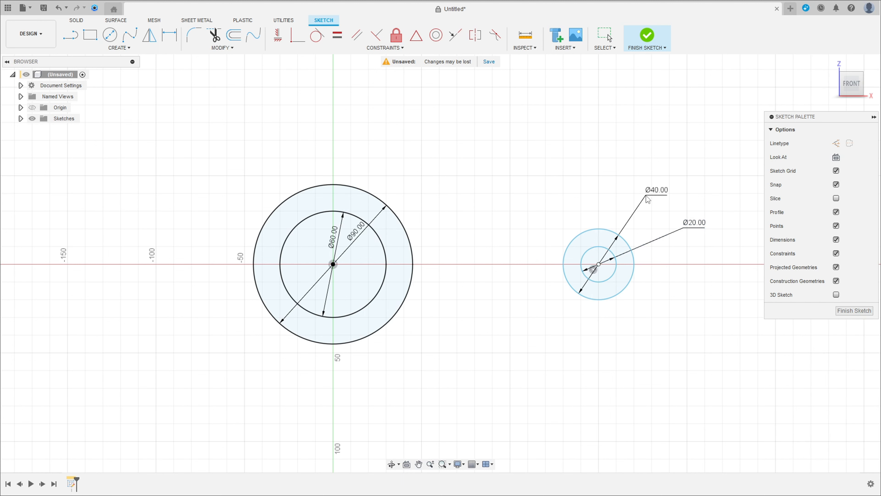
Step: Dimension the horizontal distance between the centres of the small and large circles as 106 mm
left_click(169, 36)
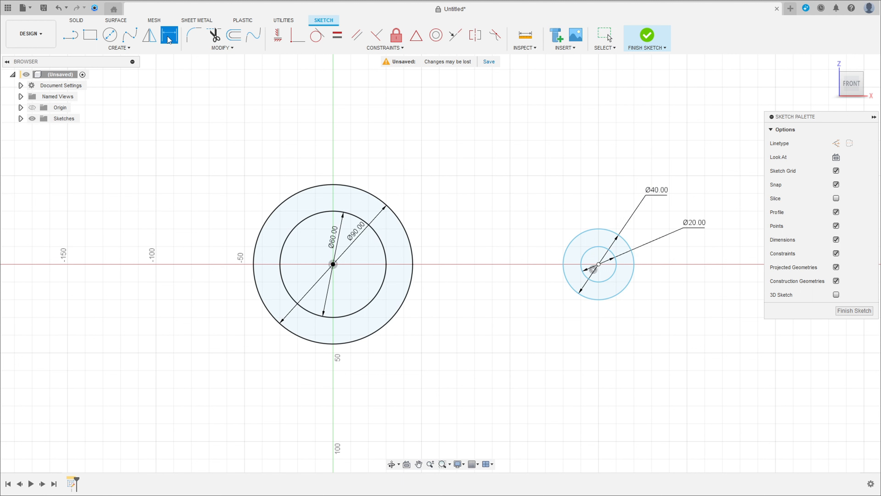
left_click(598, 264)
left_click(332, 265)
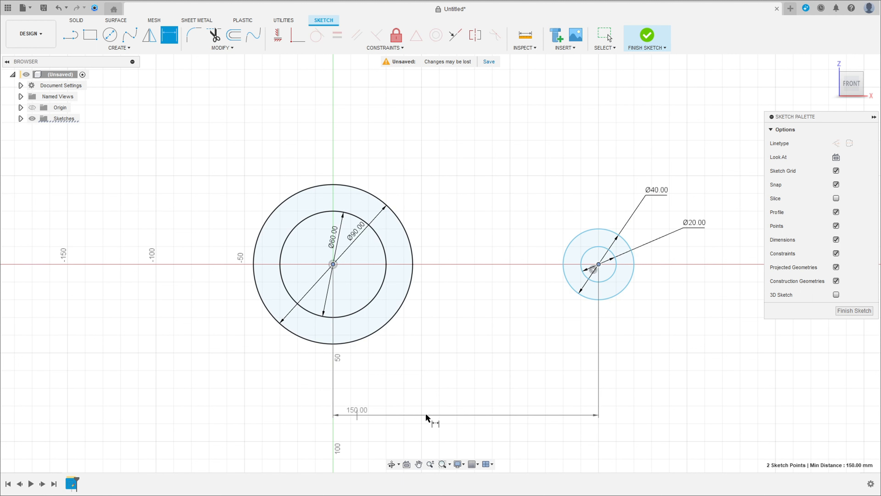
left_click(460, 406)
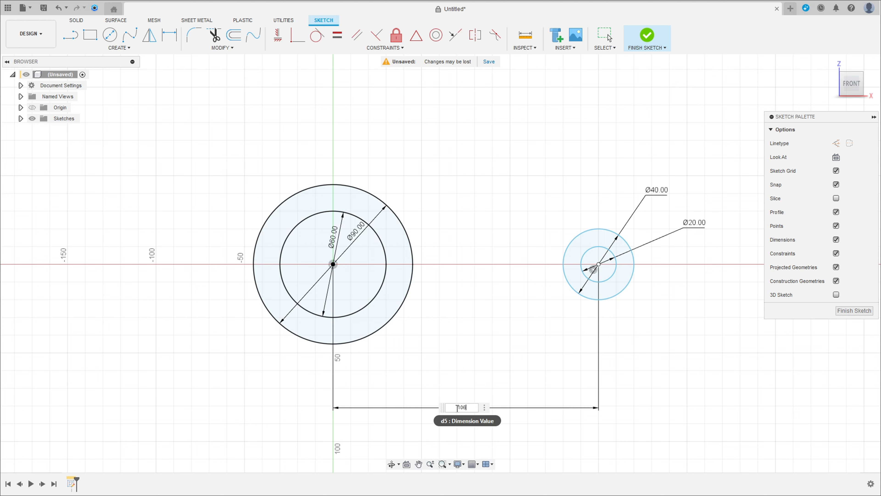
type("106")
key("Return")
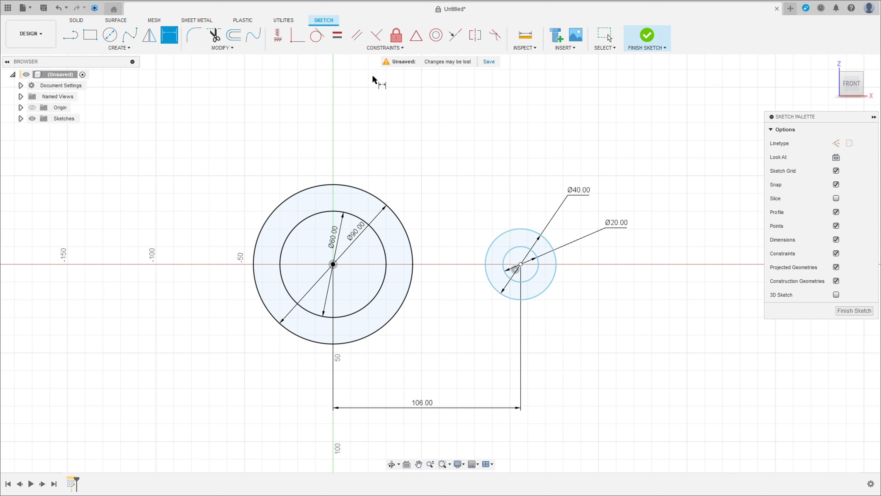
Step: Apply a horizontal constraint between the small circles' centre and the origin, and move the large circles' diameter labels outside them
left_click(277, 35)
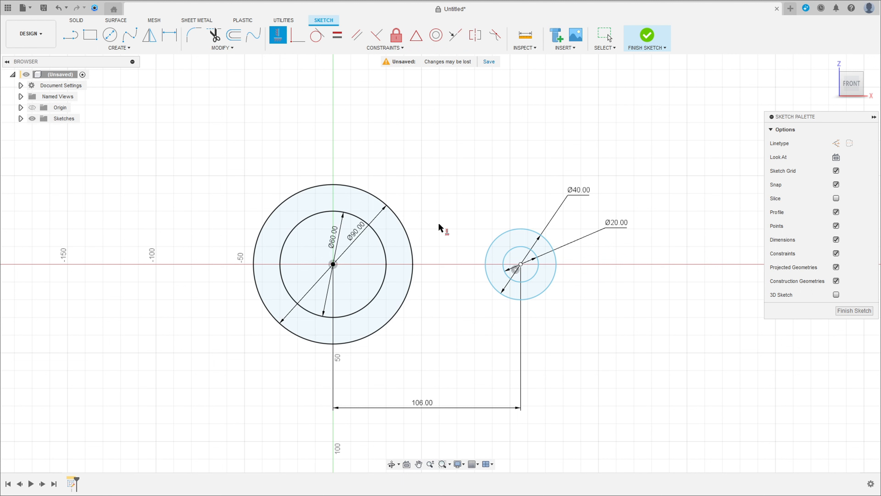
left_click(521, 264)
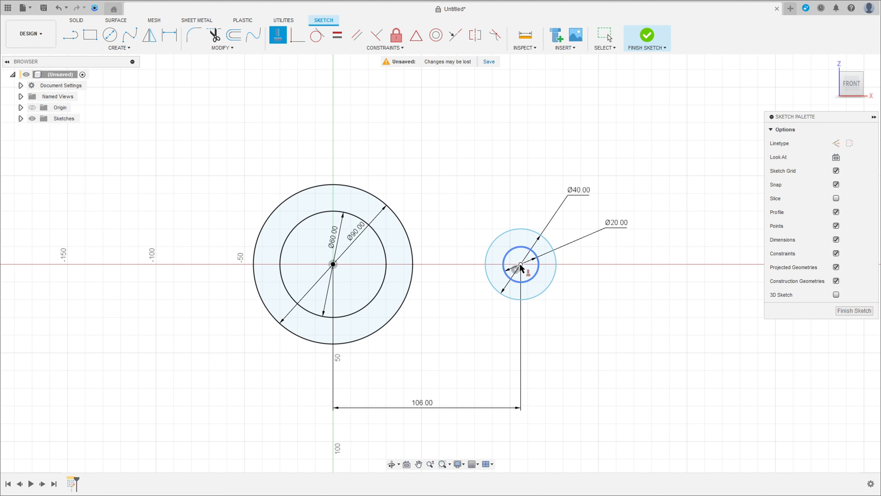
left_click(332, 264)
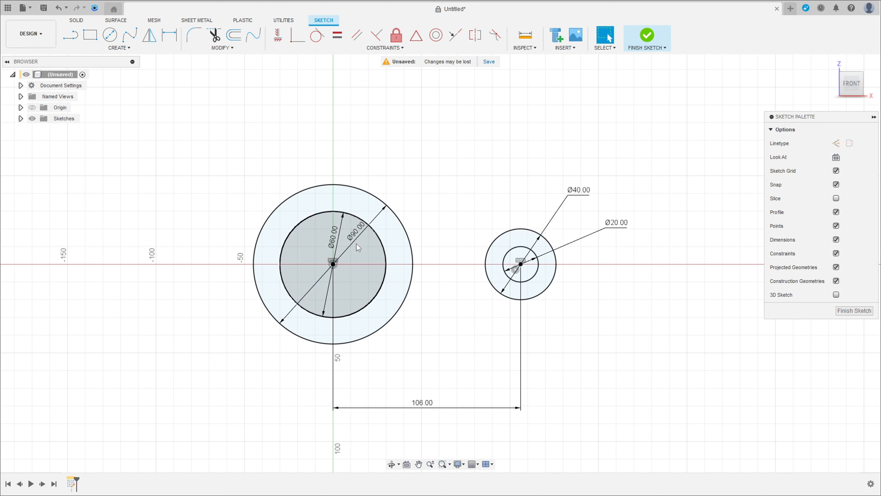
key("Escape")
left_click_drag(368, 235, 430, 295)
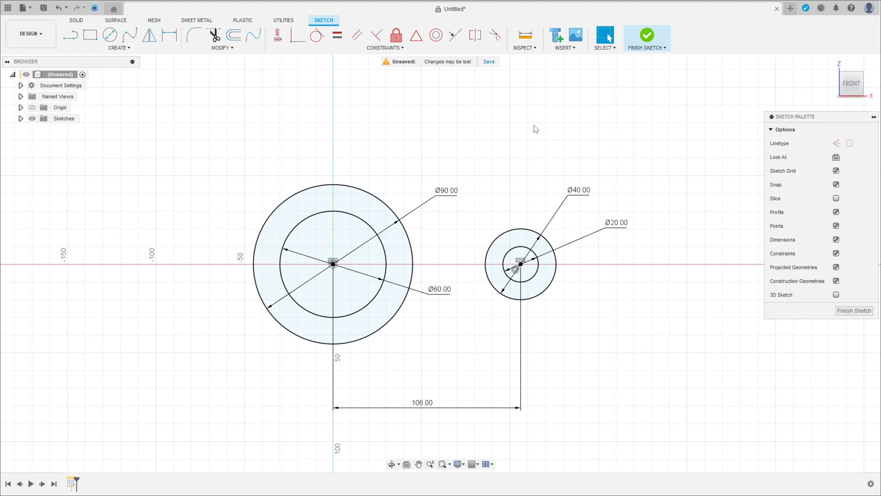
Step: Finish the sketch and extrude the ring between the 60 and 90 mm circles symmetrically to a whole length of 80 mm as a new body
left_click(647, 38)
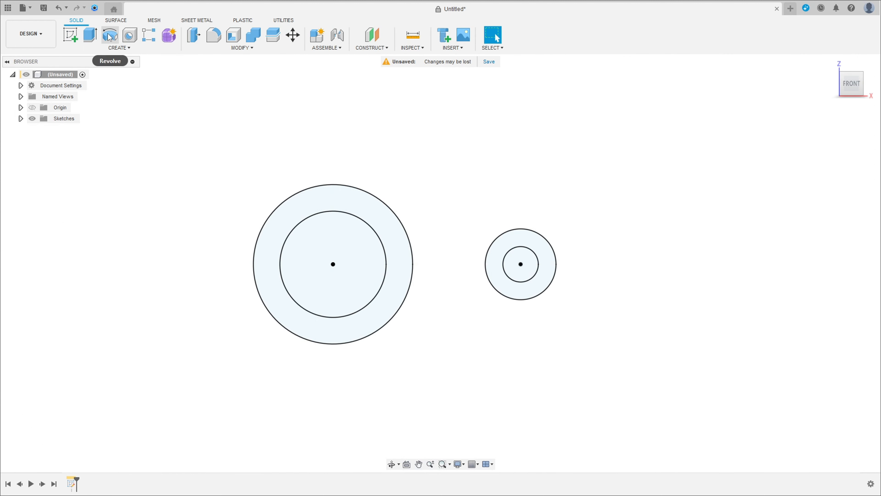
left_click(90, 34)
left_click(391, 216)
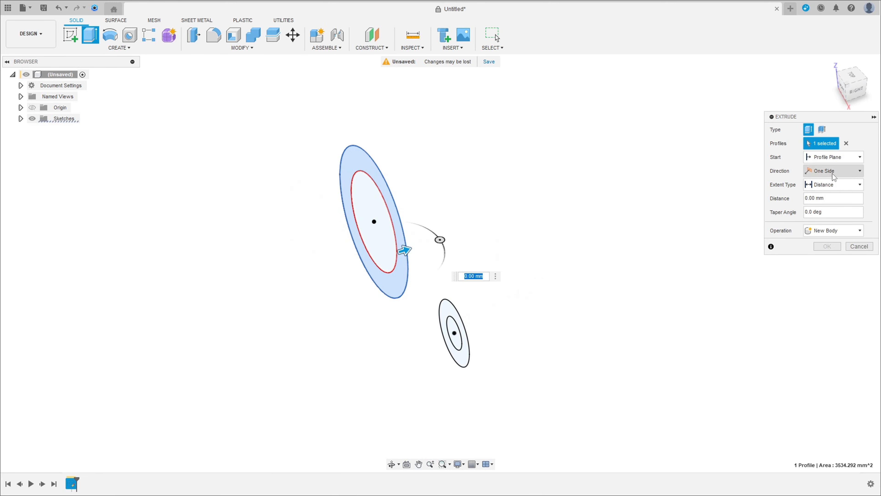
left_click(839, 171)
left_click(831, 202)
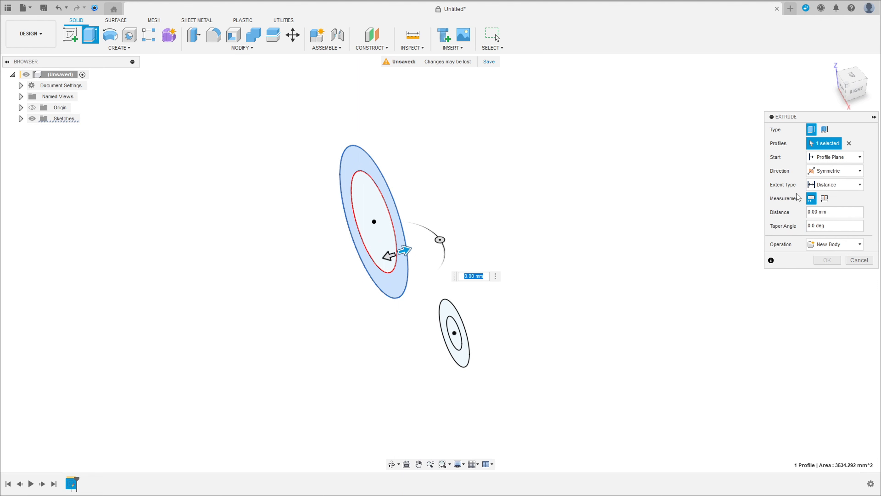
left_click(825, 198)
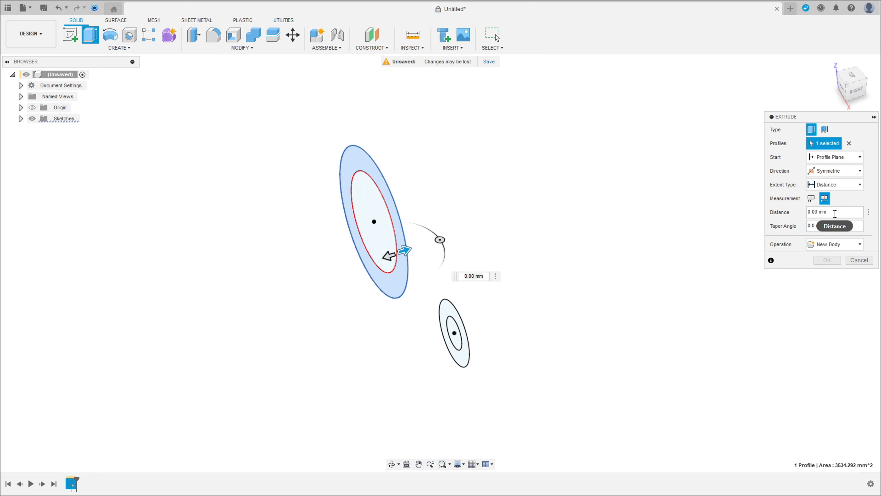
left_click(833, 213)
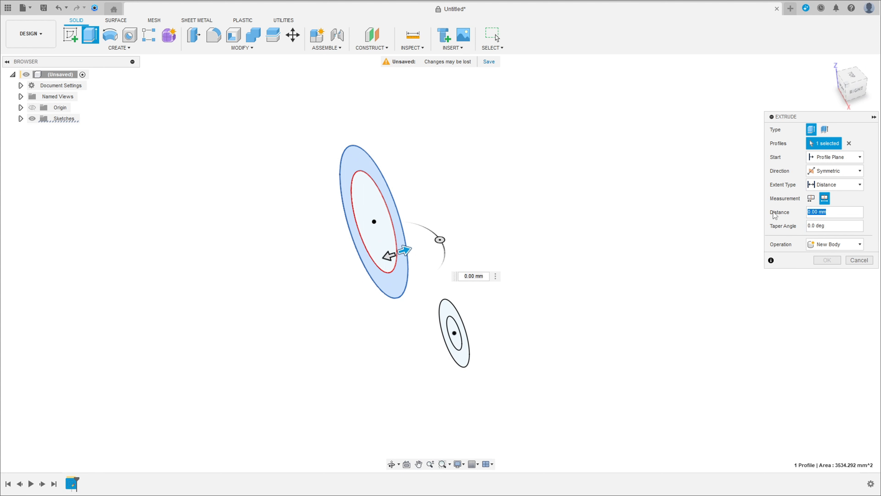
key("Return")
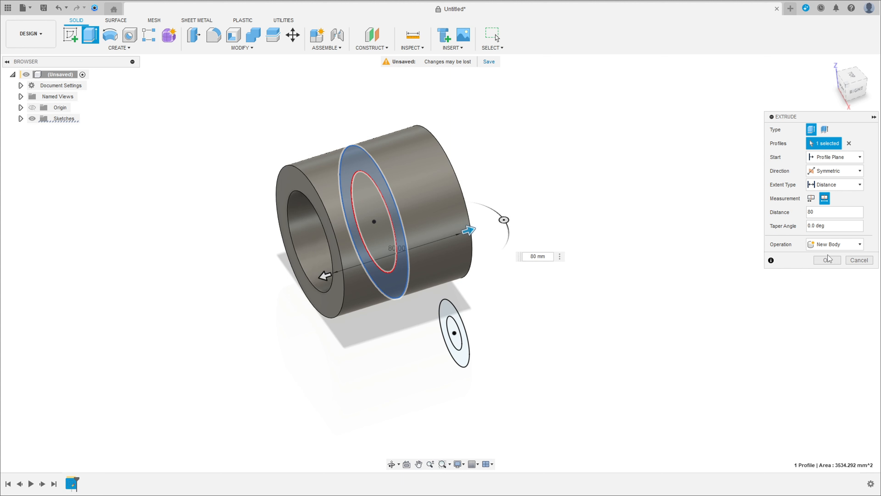
left_click(828, 261)
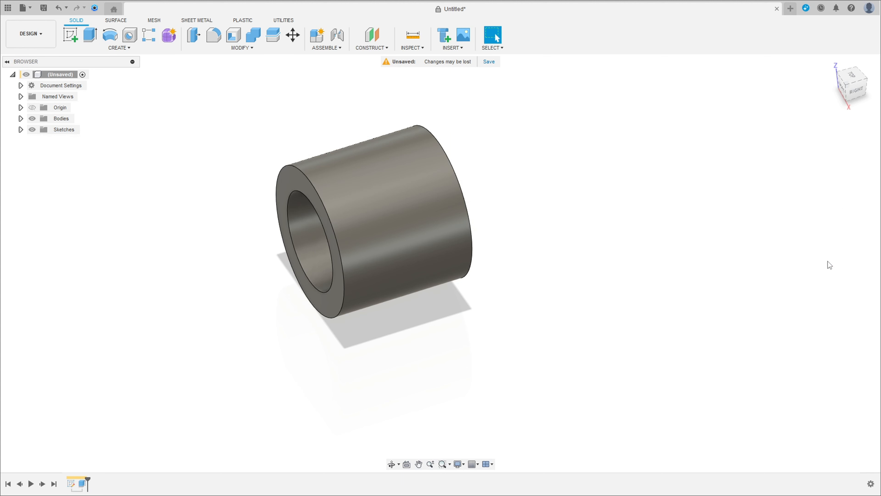
Step: Show Sketch1 again and extrude the ring between the 20 and 40 mm circles symmetrically to a whole length of 70 mm as a new body
left_click(21, 129)
left_click(41, 141)
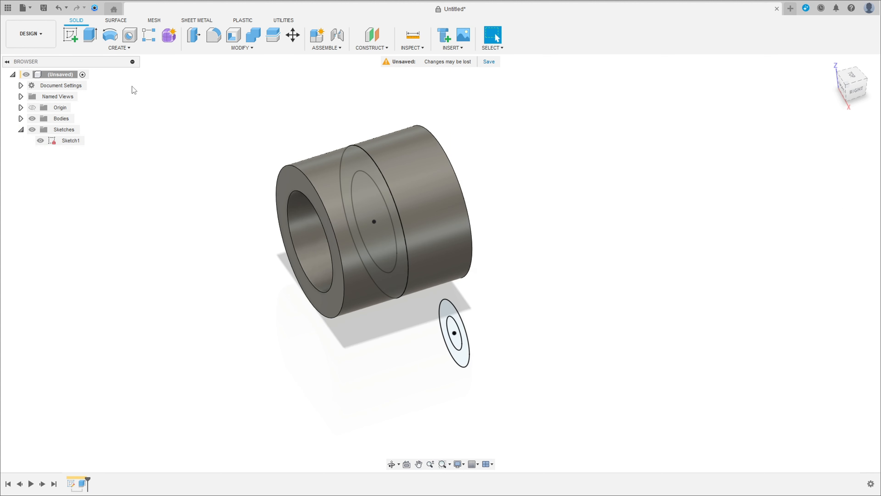
left_click(90, 35)
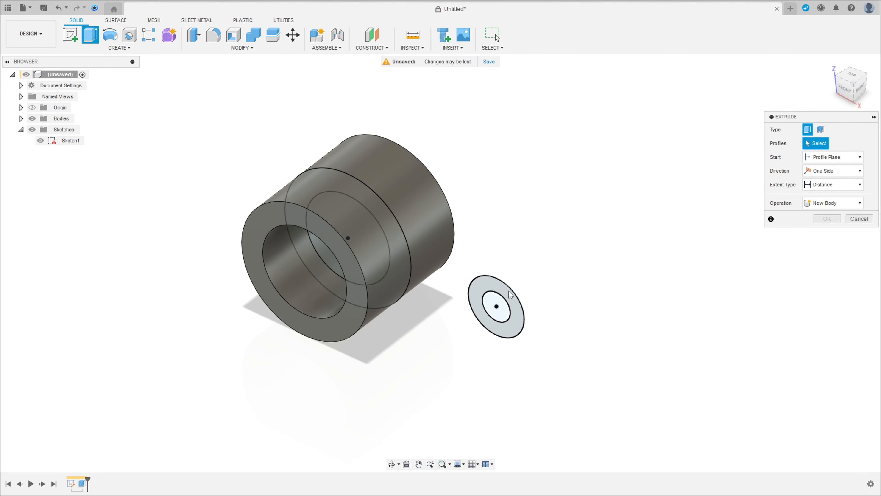
left_click(511, 294)
left_click(840, 171)
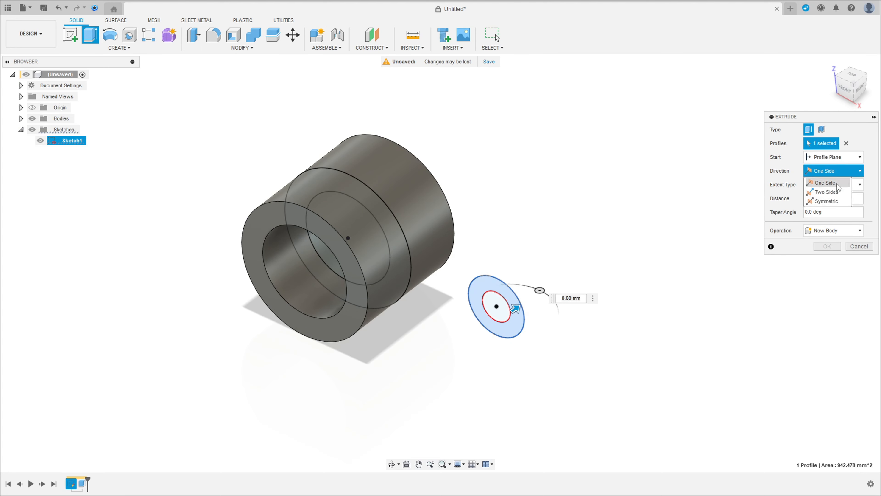
left_click(828, 201)
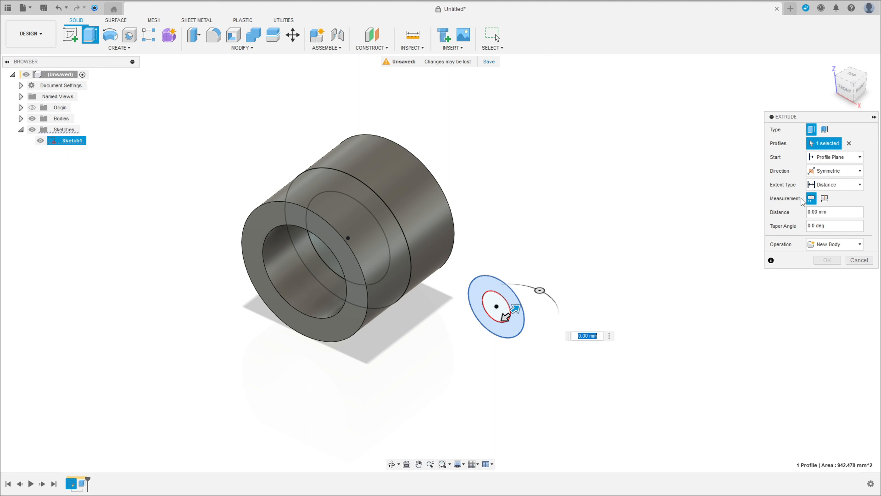
left_click(825, 198)
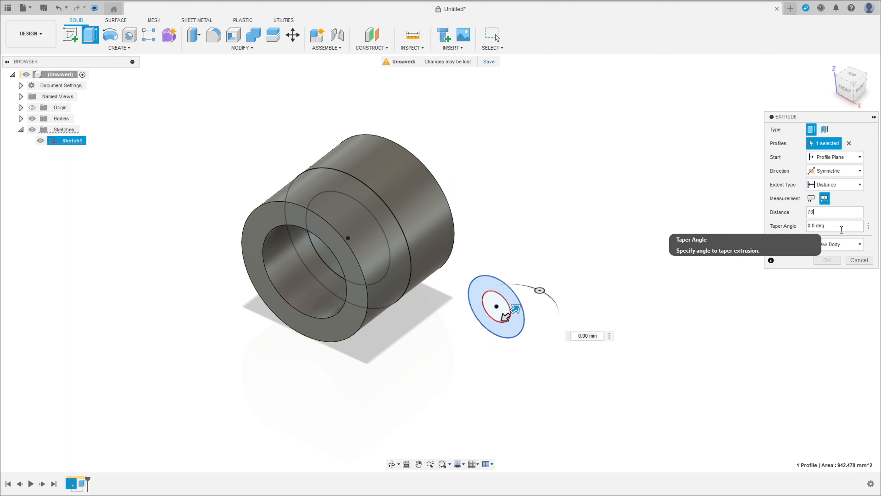
type("70")
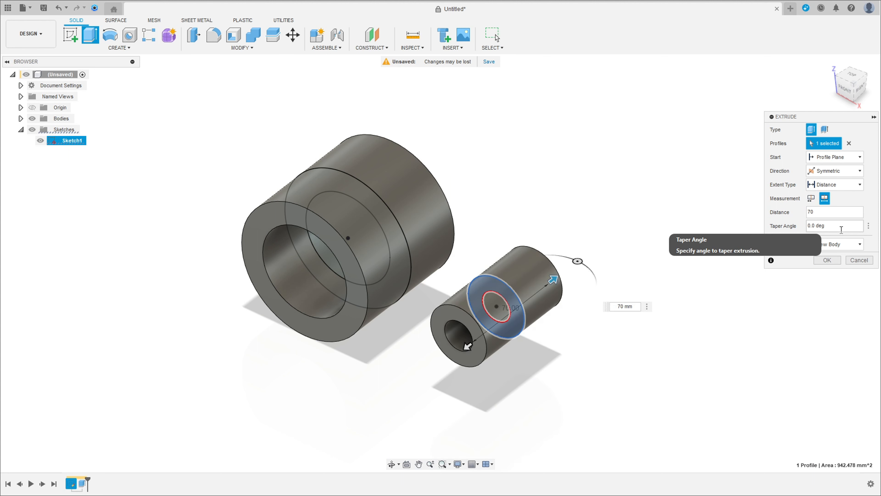
left_click(827, 260)
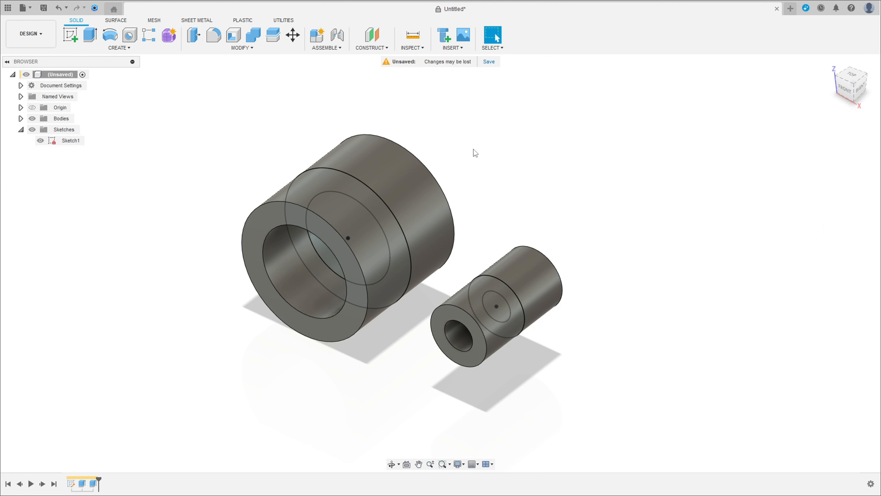
Step: Hide Sketch1 and create a new sketch on the front end face of the small hollow cylinder
left_click(40, 140)
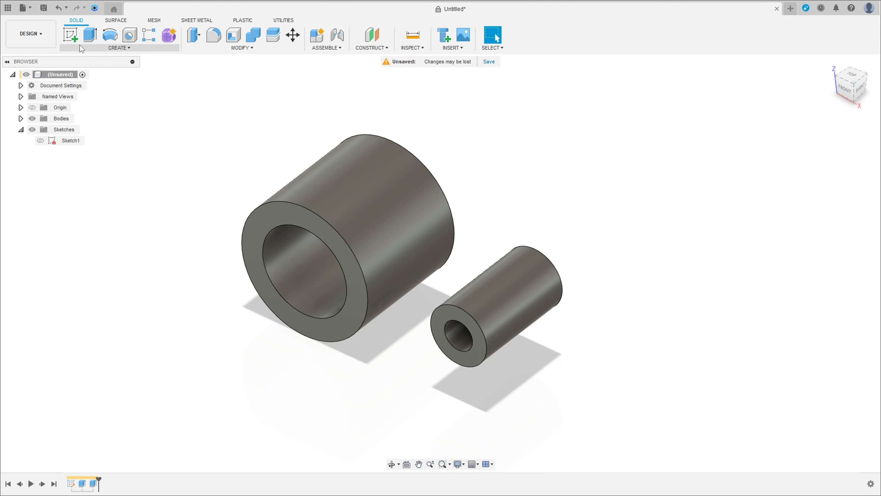
left_click(70, 35)
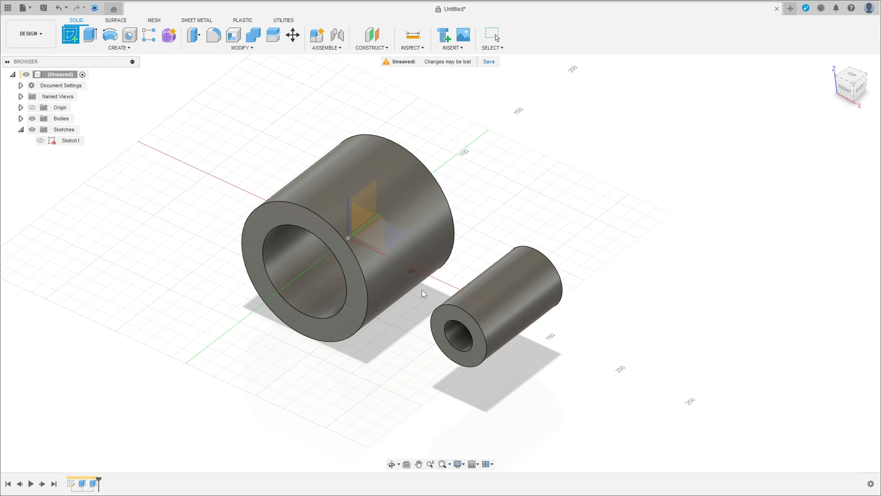
left_click(455, 311)
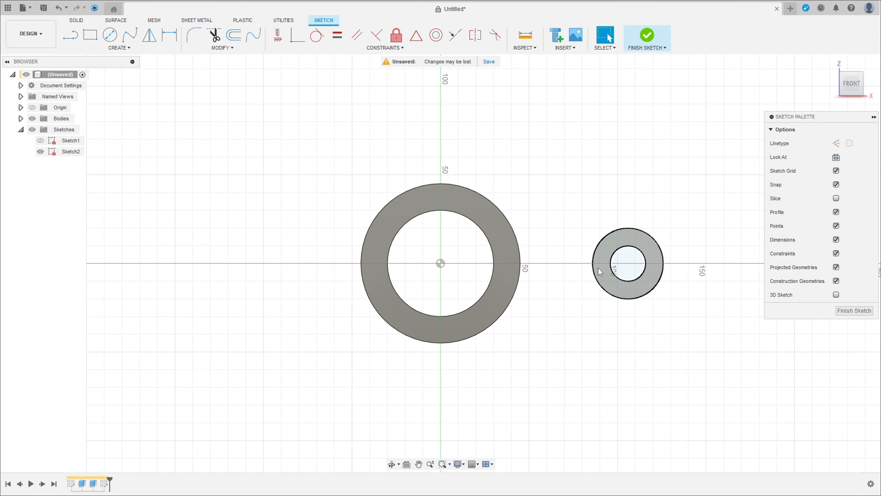
Step: Draw a 110 mm circle centred on the origin and a 55 mm circle centred on the small cylinder
left_click(110, 35)
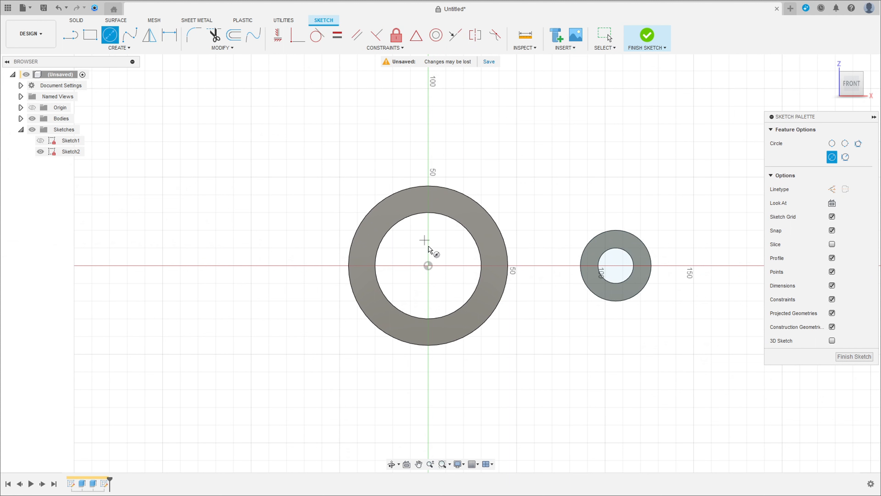
left_click(430, 266)
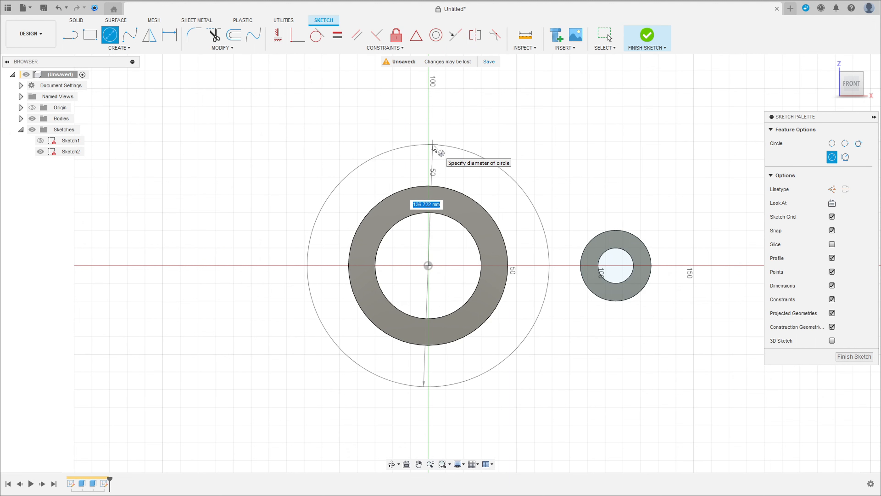
type("110")
key("Tab")
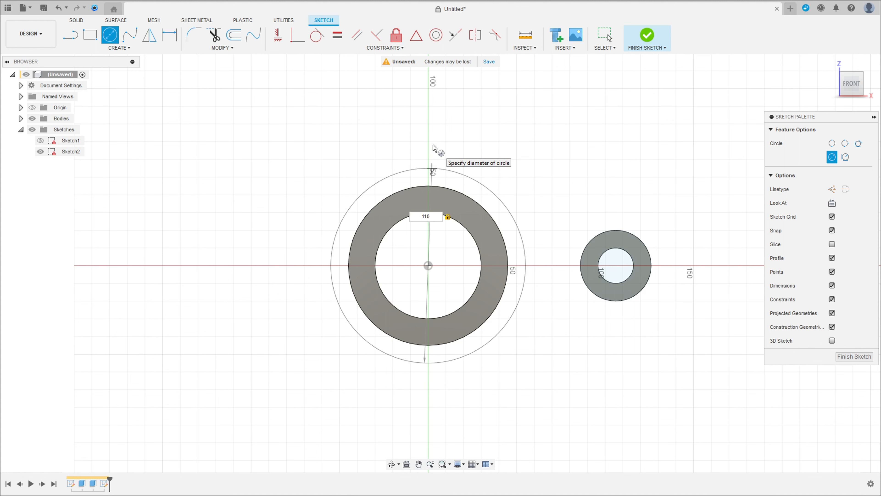
key("Return")
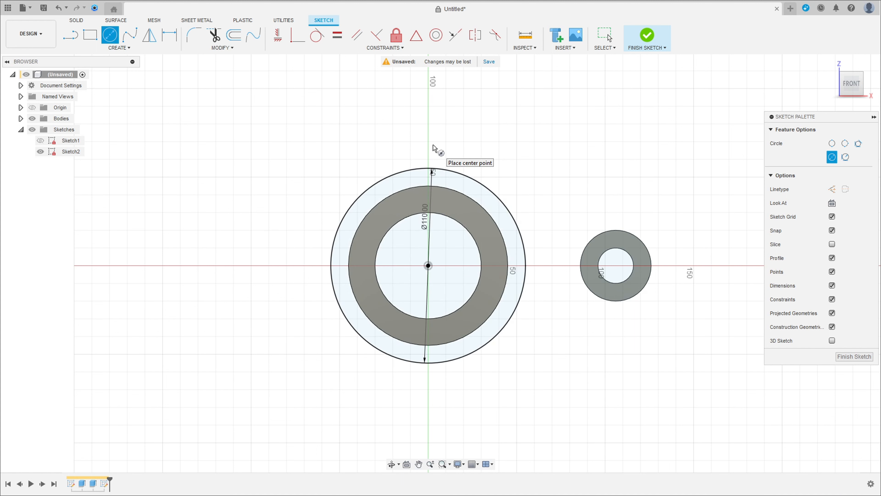
left_click(617, 267)
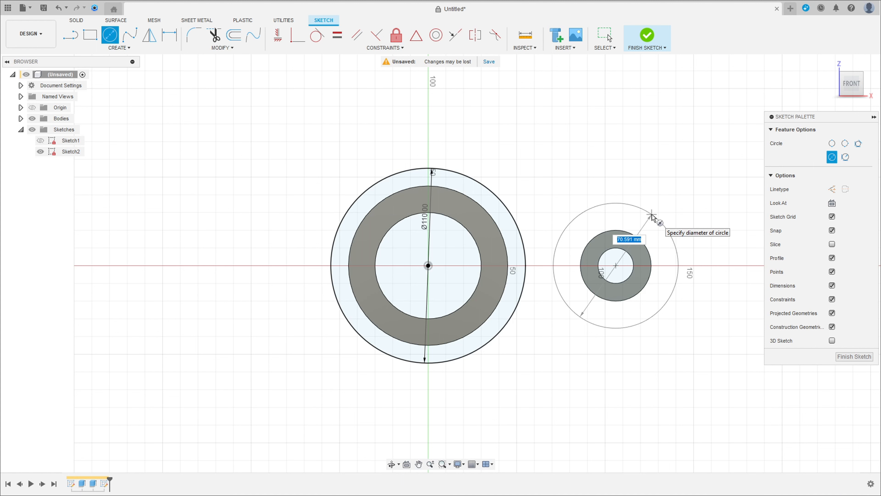
type("55")
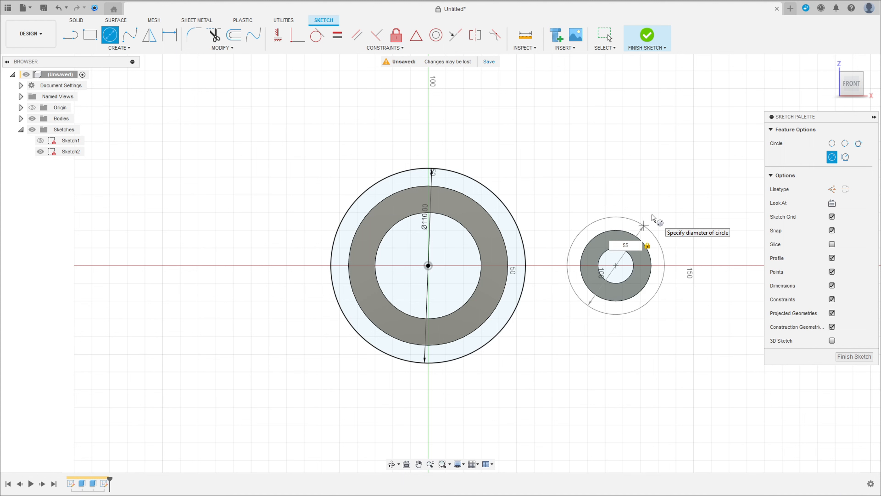
key("Return")
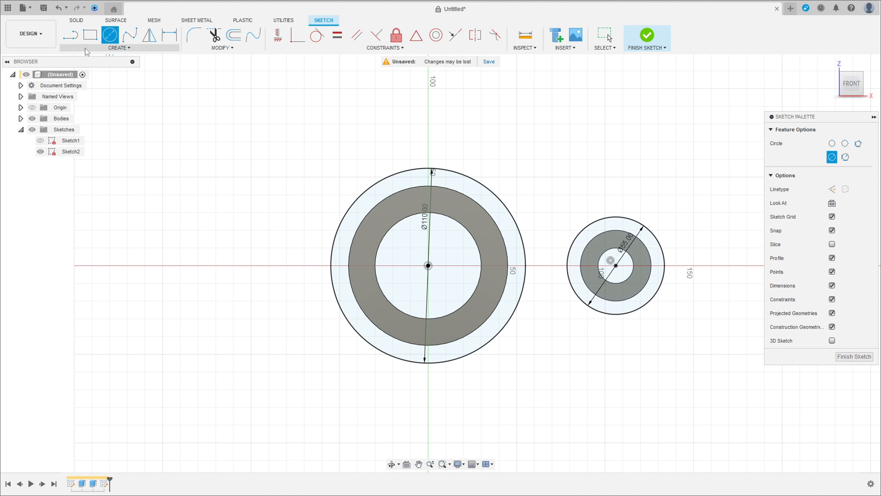
Step: Draw one line joining the upper sides of the 110 and 55 mm circles and another joining their lower sides
left_click(71, 34)
left_click(450, 170)
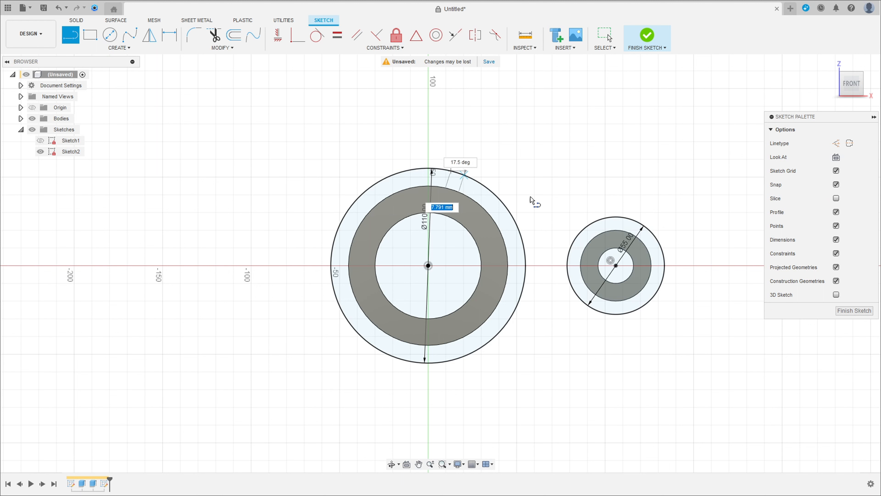
double_click(623, 217)
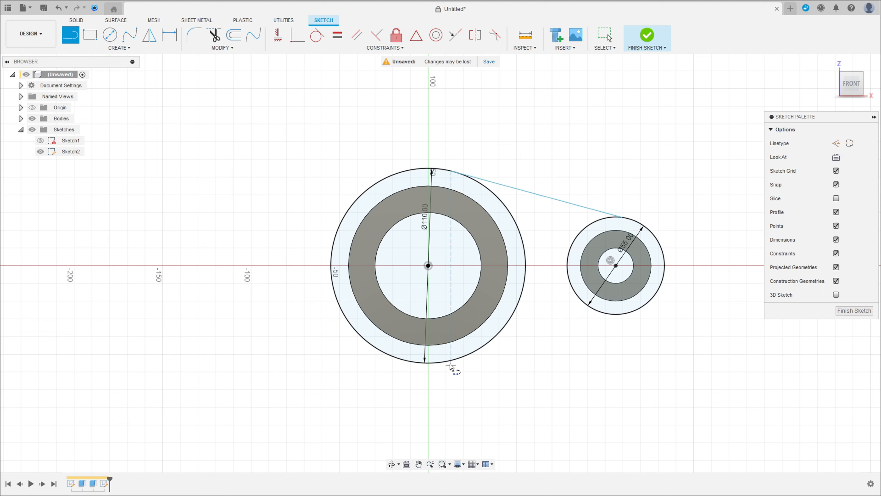
left_click(442, 362)
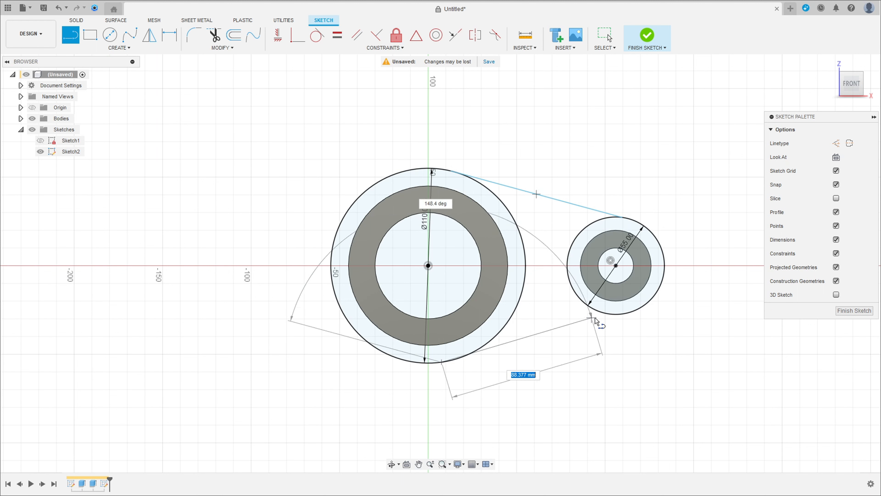
double_click(622, 314)
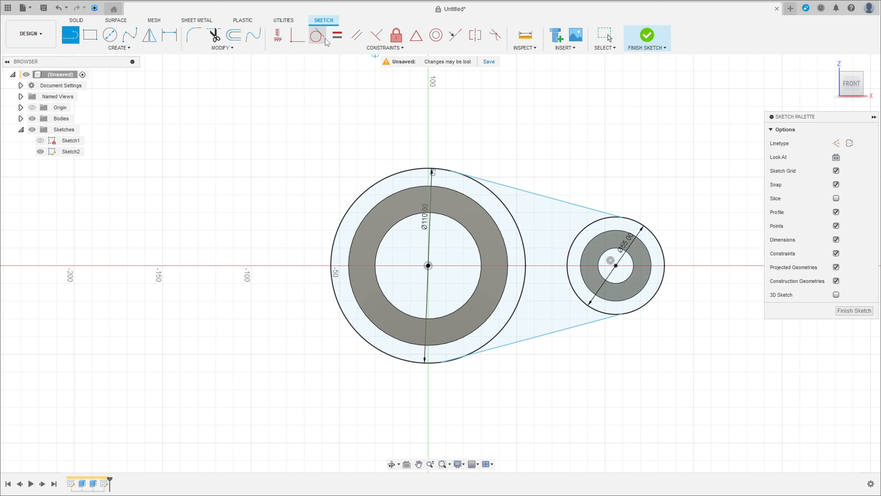
Step: Apply tangent constraints between both connecting lines and the 110 mm and 55 mm circles
left_click(317, 35)
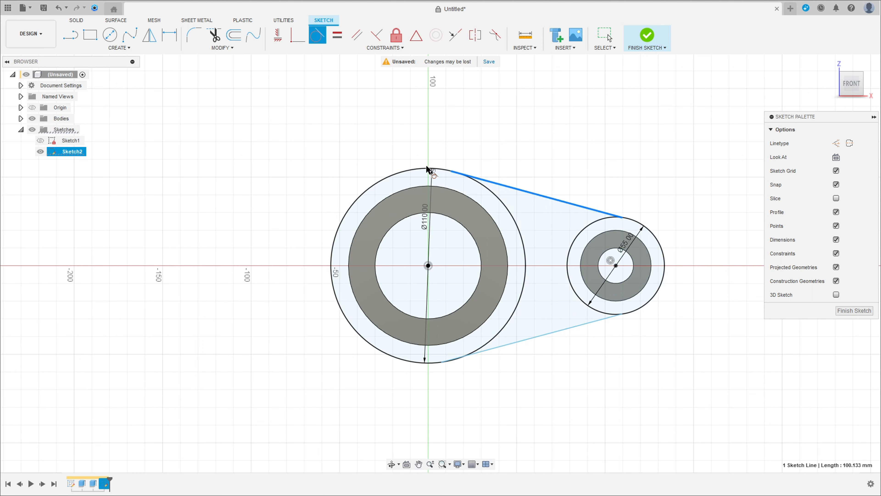
left_click(571, 201)
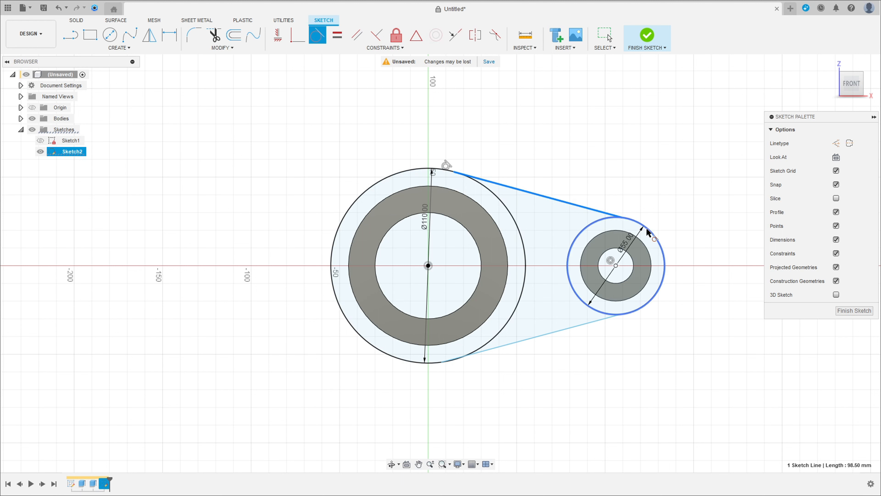
left_click(643, 235)
left_click(568, 329)
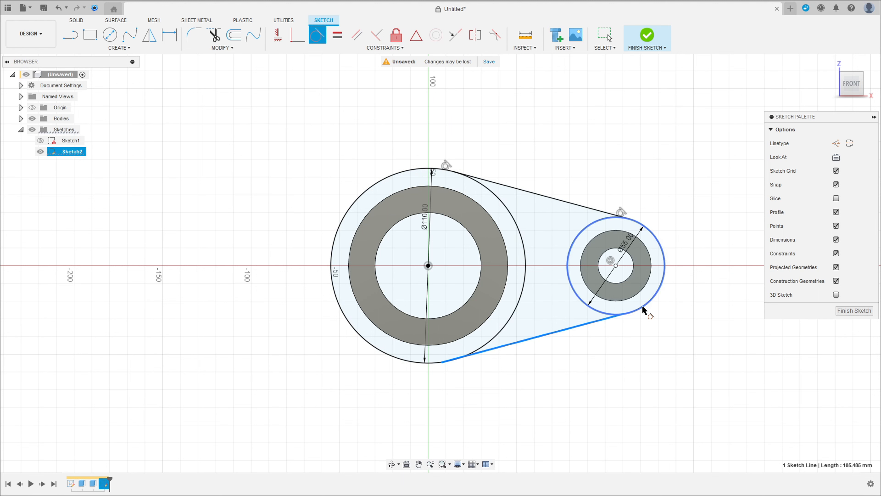
left_click(638, 315)
left_click(522, 335)
left_click(484, 347)
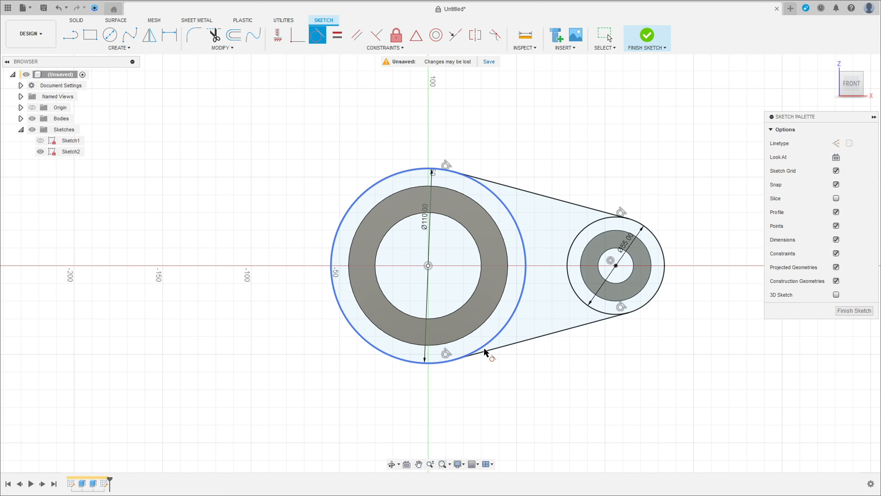
Step: Trim the inner arcs of both circles between the lines and move the 110 and 55 mm diameter labels outside the profile
left_click(214, 35)
left_click(512, 216)
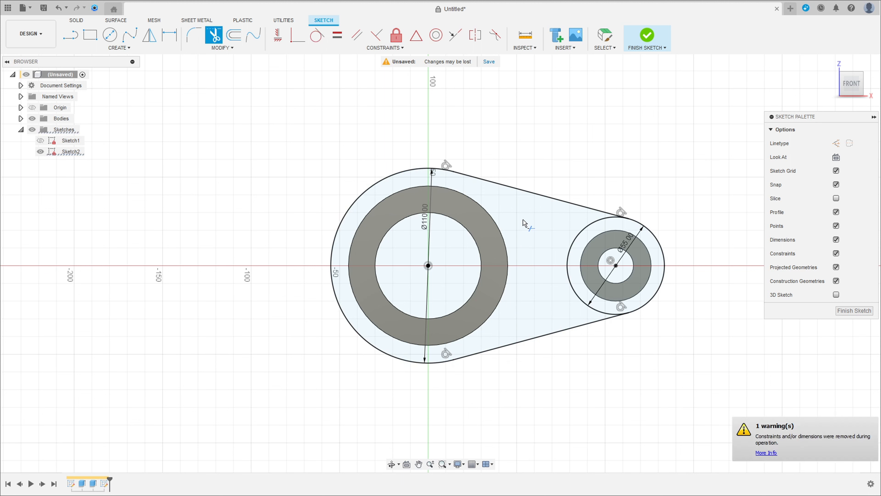
left_click(581, 241)
key("Escape")
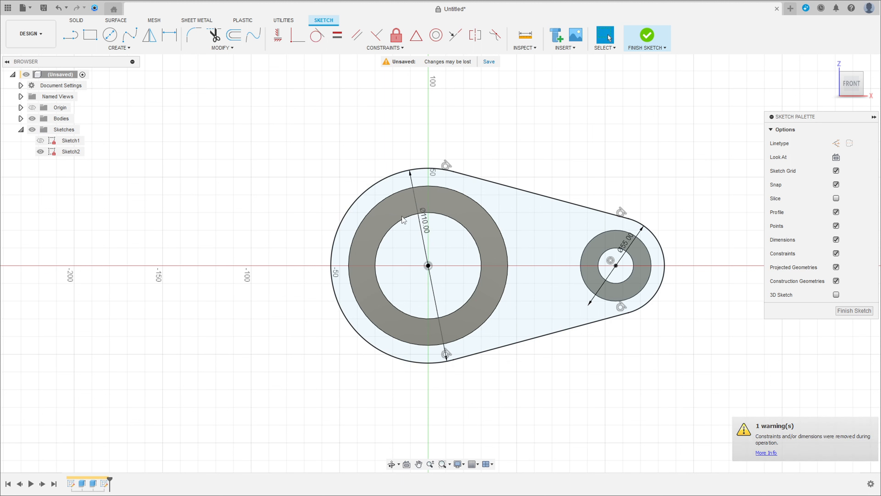
left_click_drag(424, 218, 301, 171)
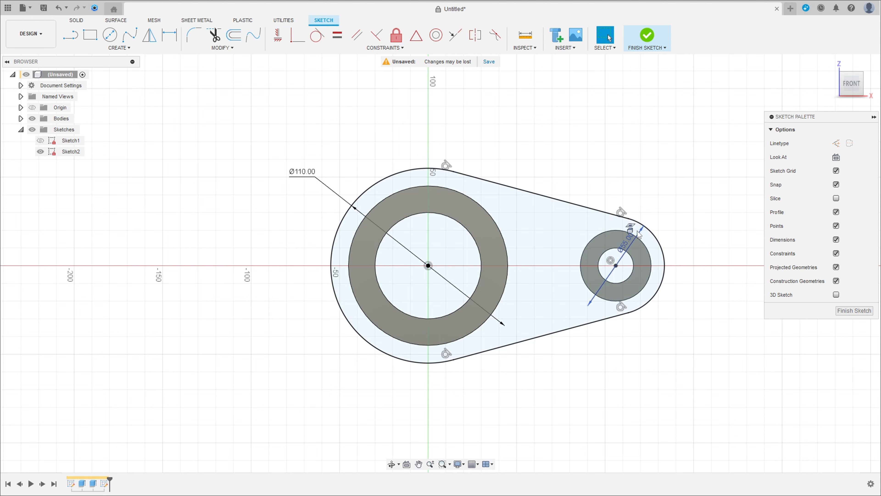
left_click_drag(646, 234, 716, 204)
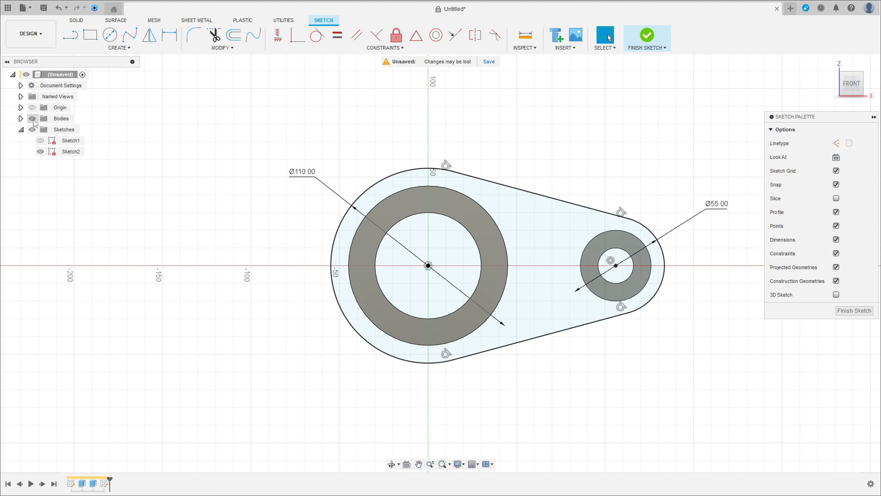
Step: Draw a 60 mm circle centred on the origin and a 20 mm circle at the small cylinder's centre
left_click(32, 118)
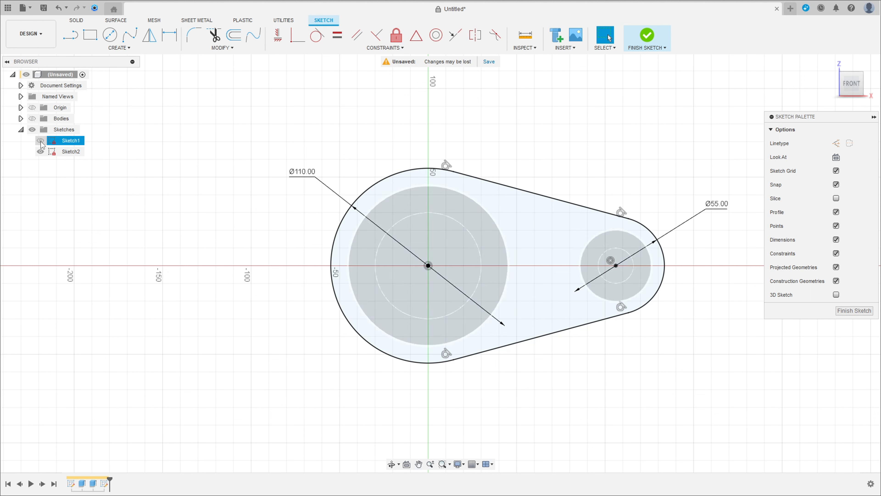
left_click(32, 119)
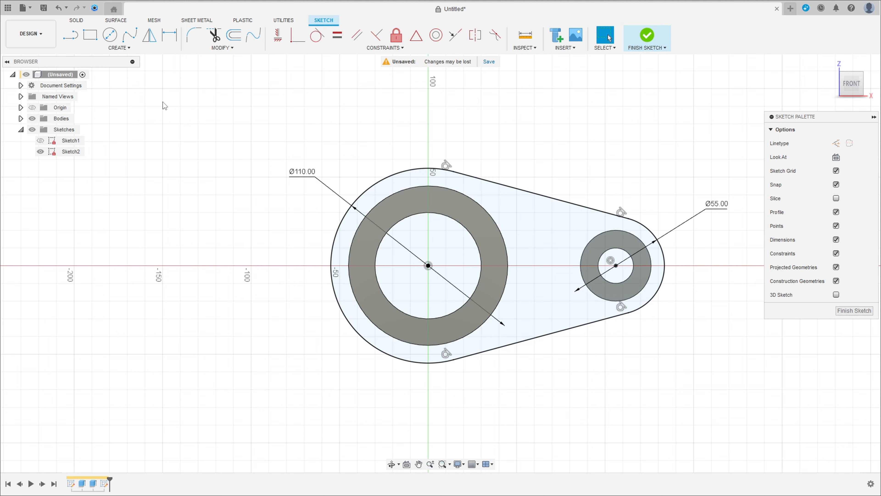
left_click(110, 35)
left_click(429, 266)
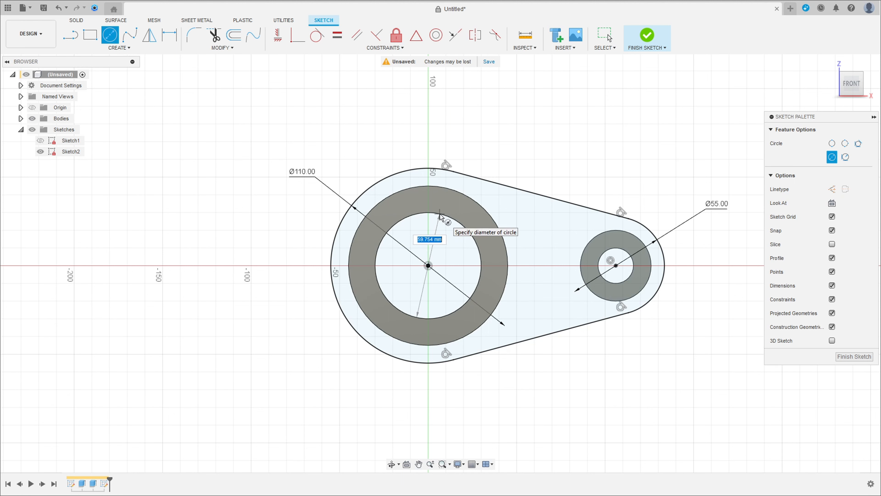
type("60")
key("Return")
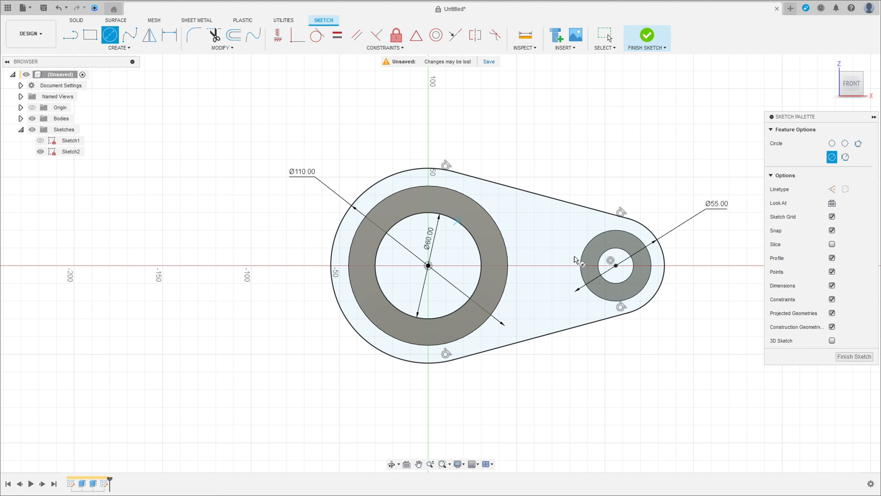
left_click(616, 266)
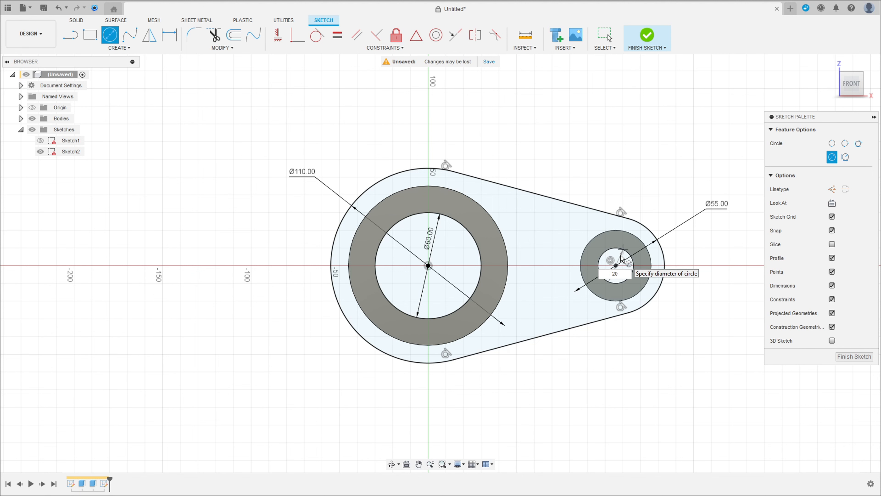
key("Return")
Step: Hide the bodies and move the 20 mm and 60 mm diameter labels outside the profile
left_click(33, 119)
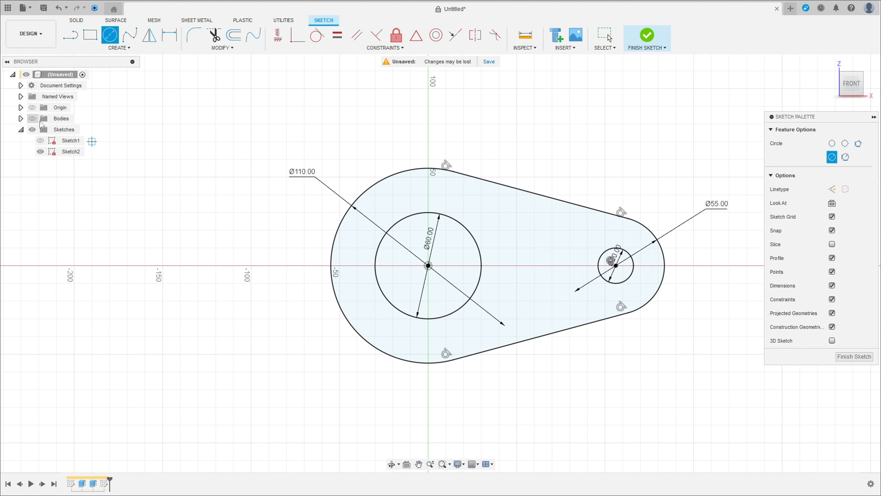
key("Escape")
left_click_drag(617, 253, 696, 182)
left_click_drag(430, 237, 332, 158)
left_click(33, 119)
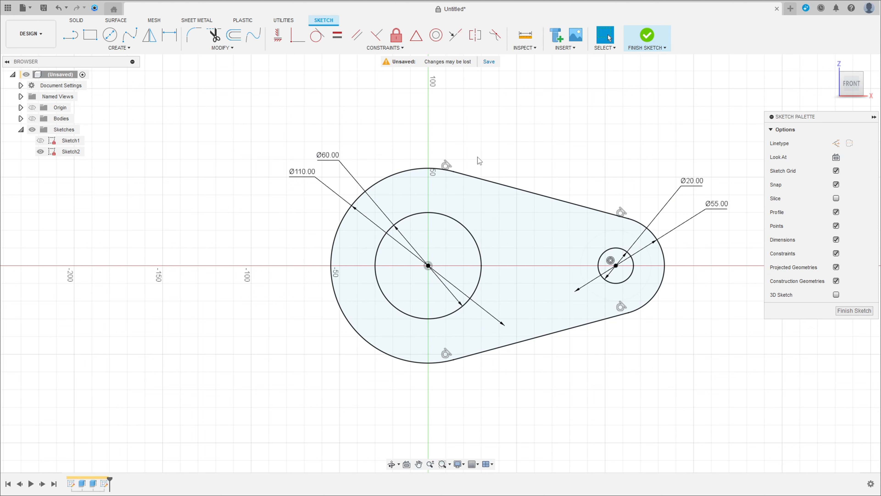
Step: Finish the sketch and, with the bodies shown again, extrude the tapered plate profile by -8 mm, joining it to both cylinders
left_click(650, 36)
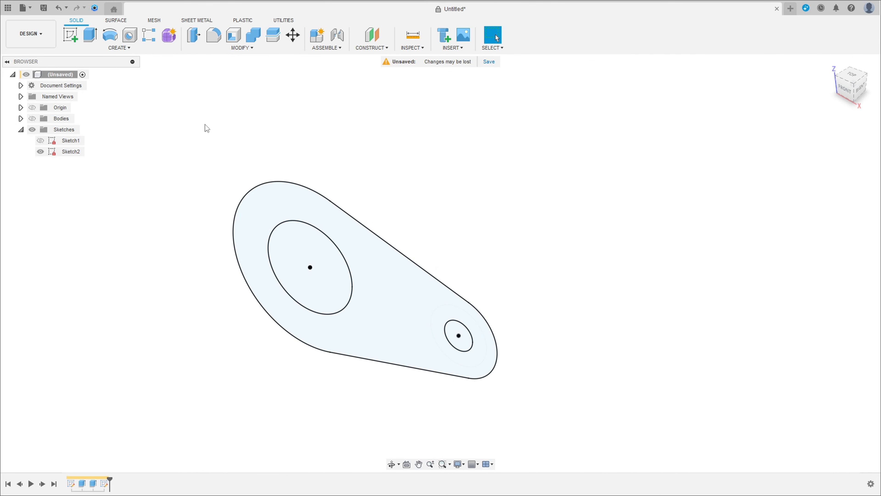
left_click(32, 118)
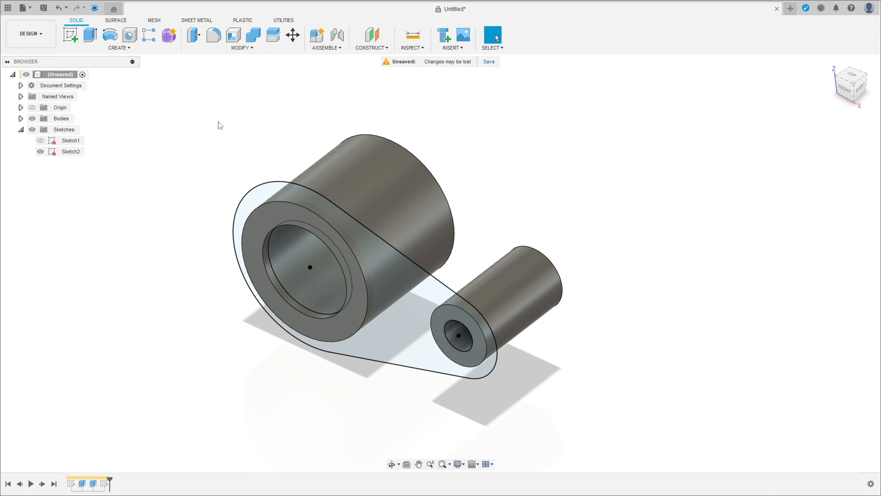
left_click(90, 35)
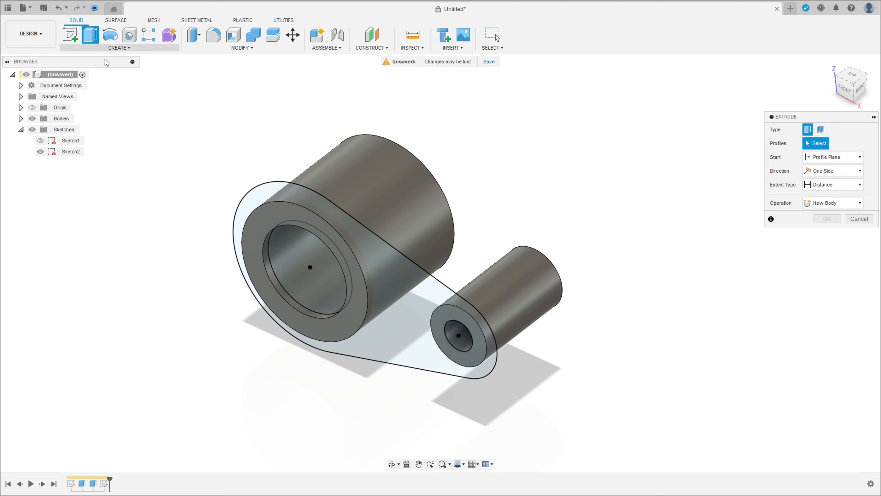
left_click(419, 295)
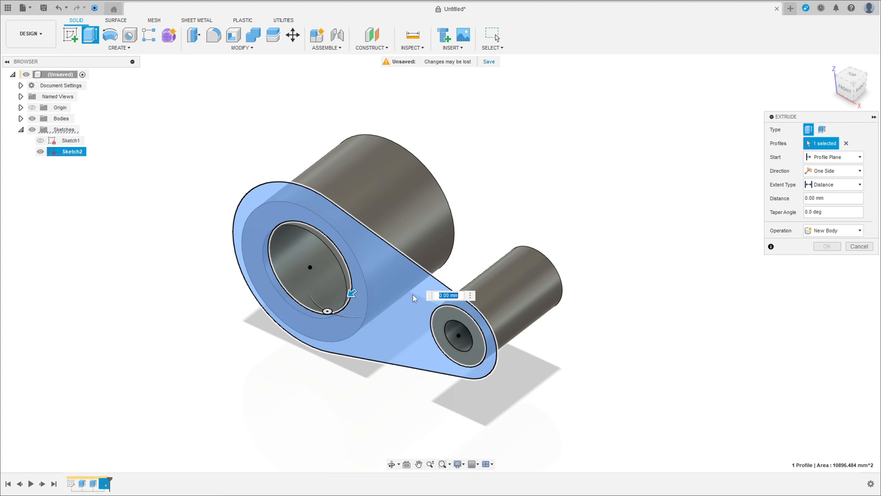
left_click_drag(353, 293, 372, 291)
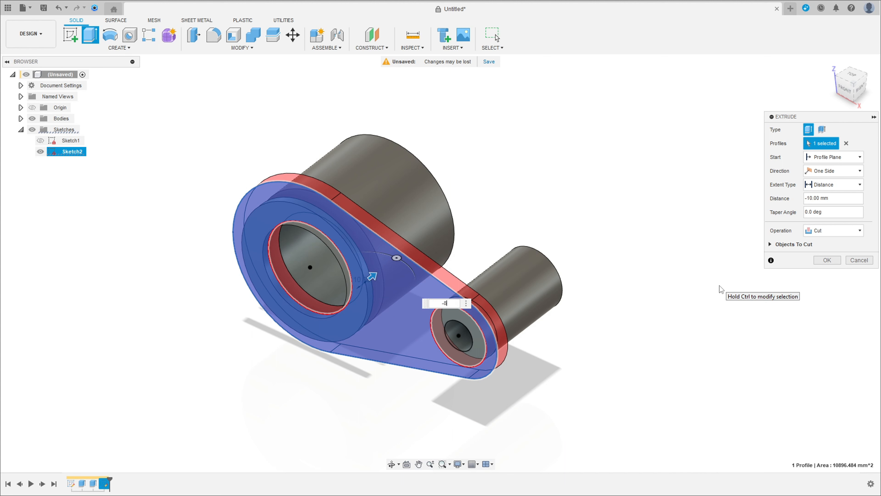
left_click(844, 232)
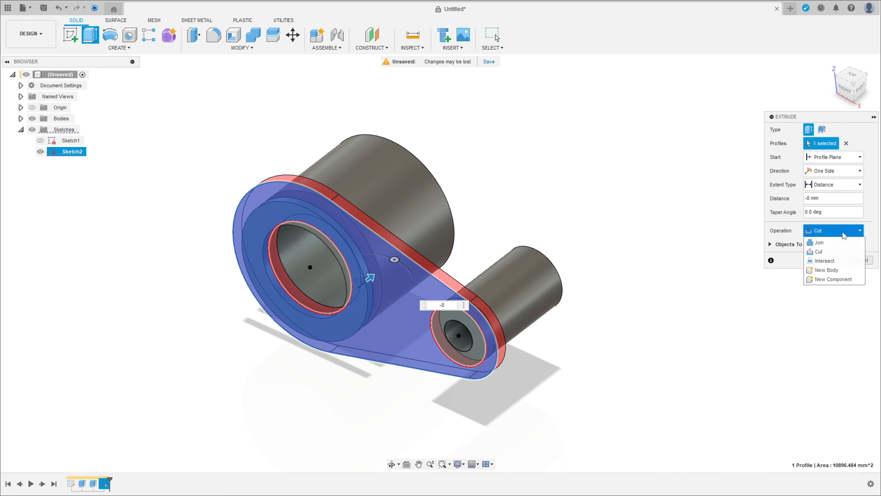
left_click(830, 243)
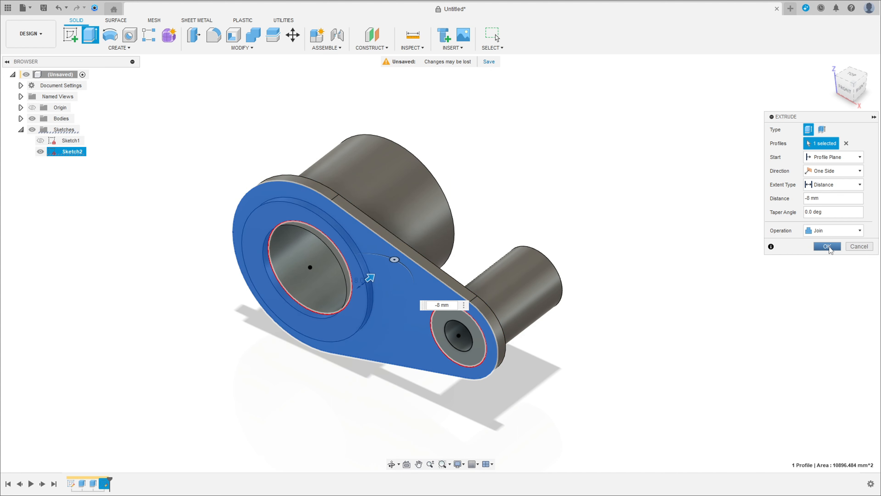
left_click(828, 247)
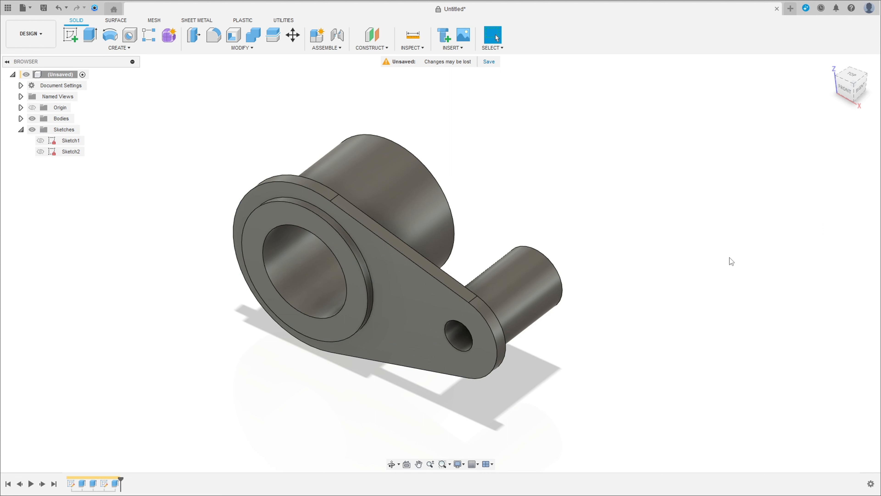
middle_click_drag(664, 258, 639, 254, "shift")
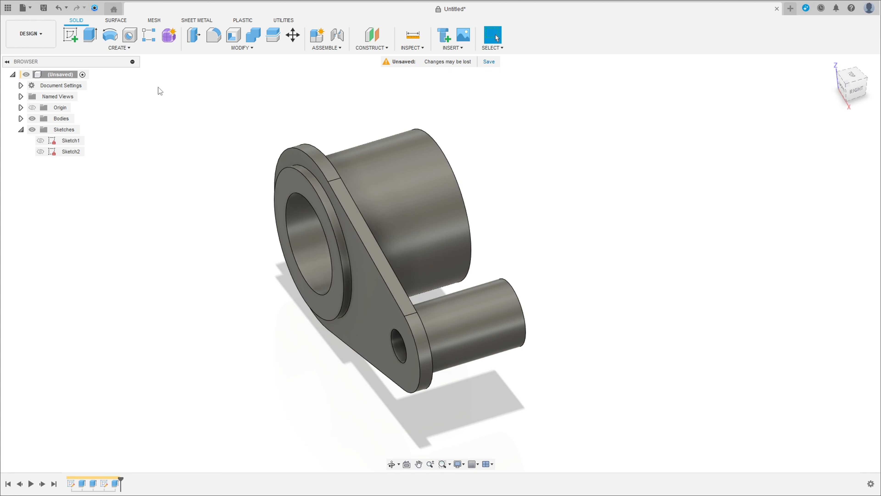
Step: Mirror the tapered plate's extrude feature about the origin plane perpendicular to the cylinder axes, with the compute type Adjust
left_click(129, 48)
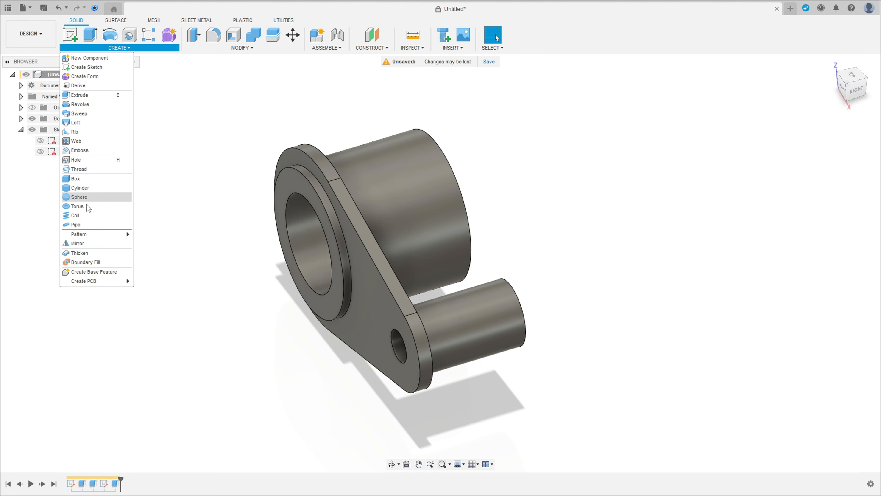
left_click(93, 244)
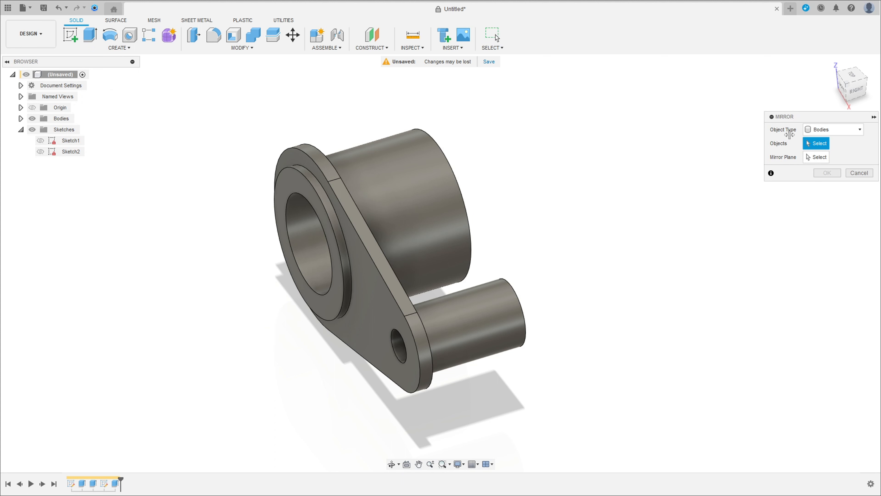
left_click(832, 130)
left_click(816, 158)
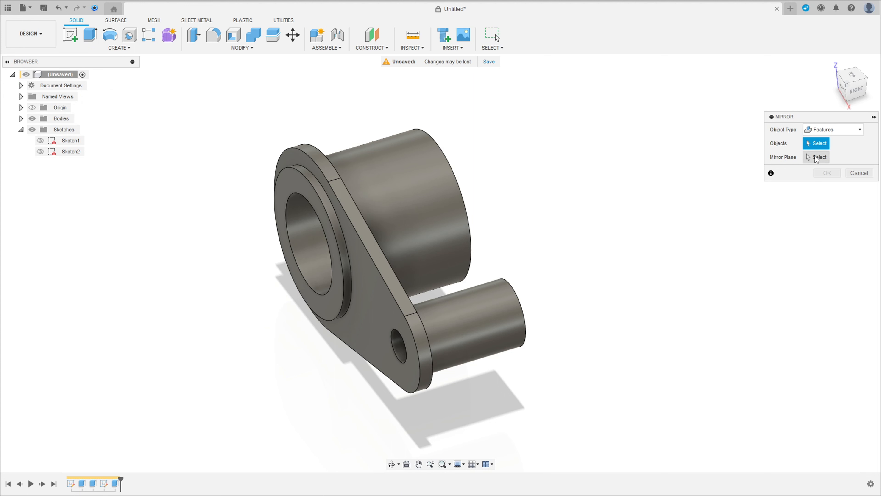
left_click(118, 483)
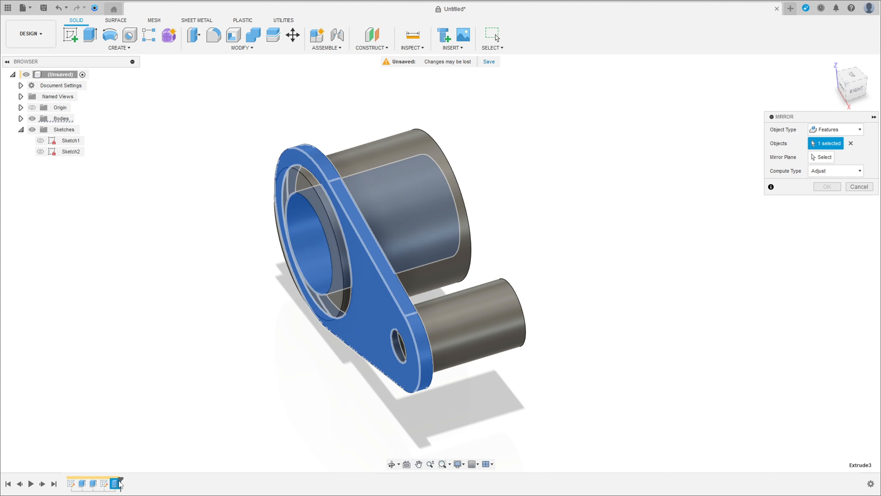
left_click(821, 157)
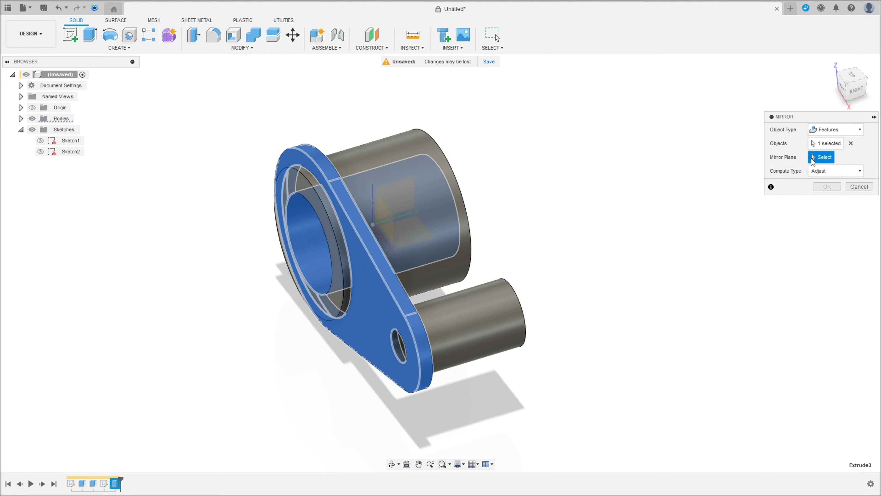
left_click(384, 212)
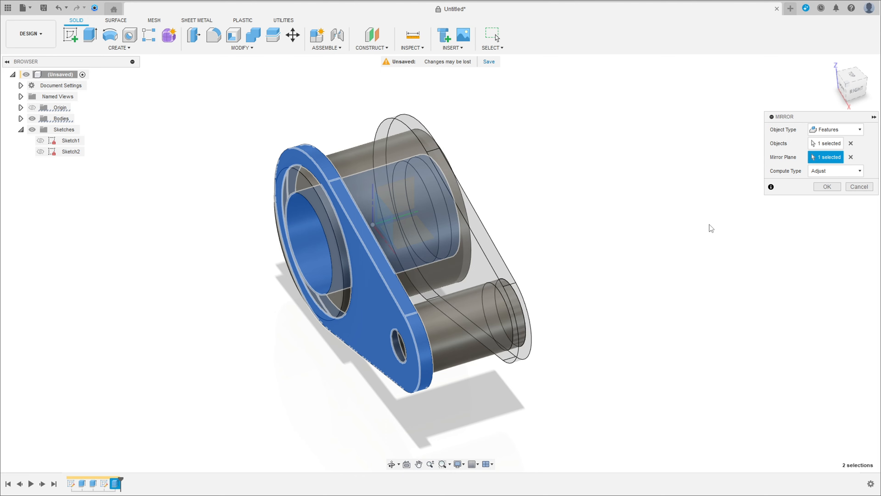
left_click(827, 187)
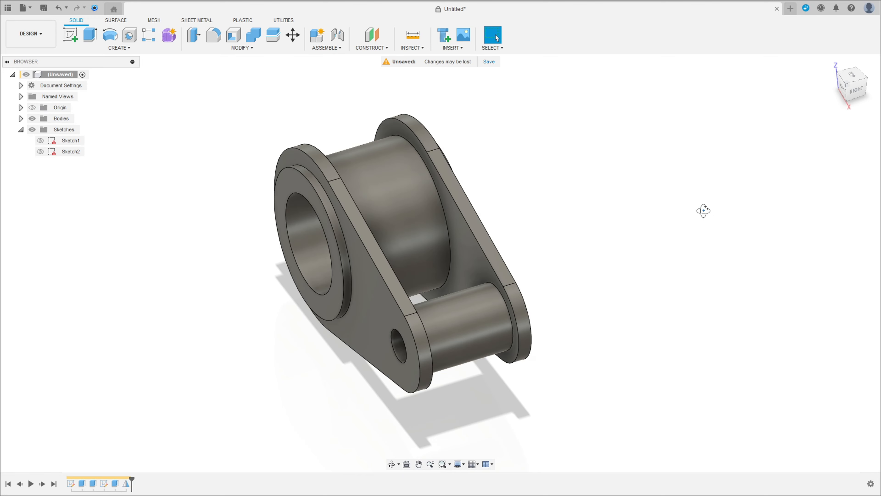
Step: Fillet the two circular edges where the large cylinder meets the outer faces of both end plates with a 5 mm radius
middle_click_drag(704, 210, 410, 222, "shift")
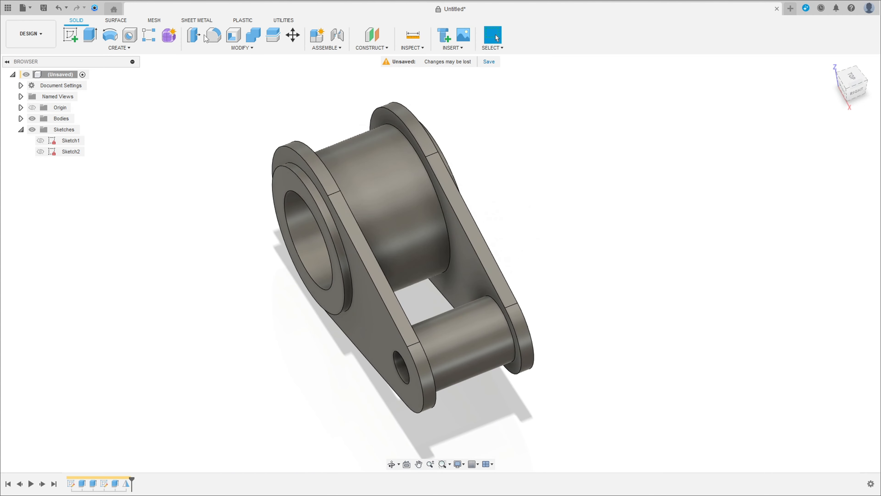
left_click(213, 37)
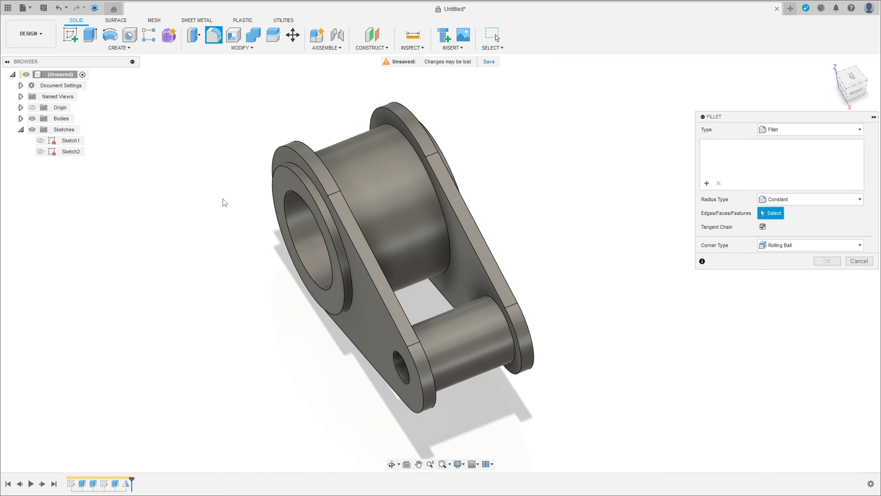
left_click(317, 192)
middle_click_drag(317, 192, 461, 222, "shift")
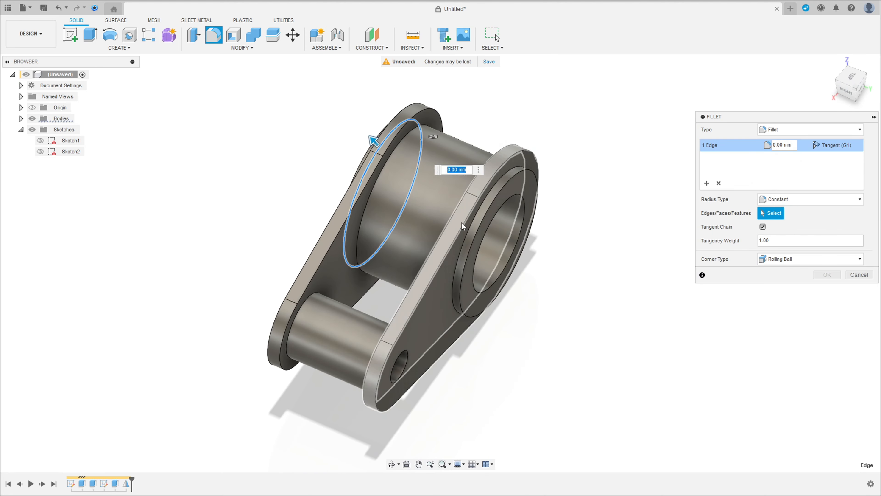
left_click(473, 225)
type("5")
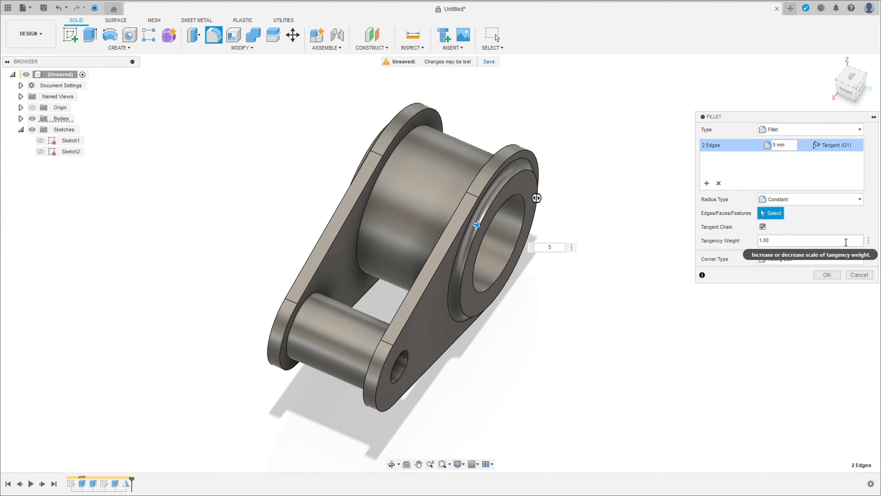
left_click(832, 276)
Step: Chamfer the inner and outer perimeter edges of both tapered end plates with an equal distance of 2 mm
middle_click_drag(520, 294, 586, 271, "shift")
left_click(245, 48)
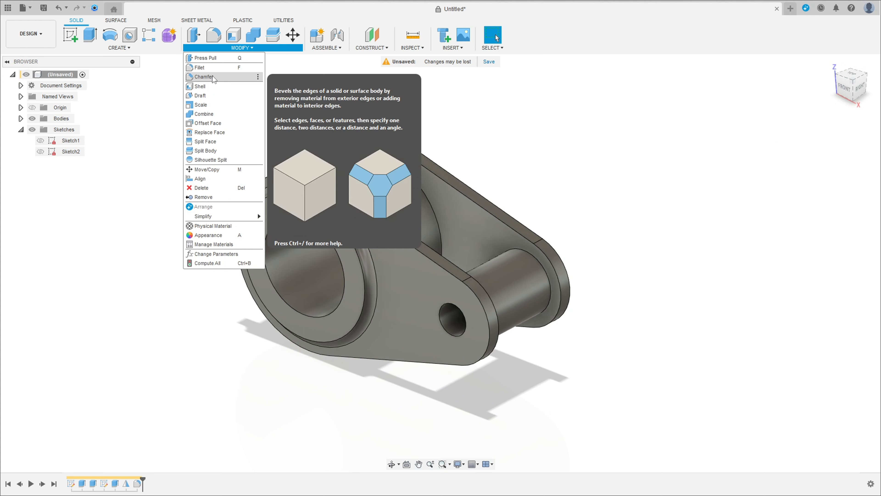
left_click(204, 77)
left_click(347, 199)
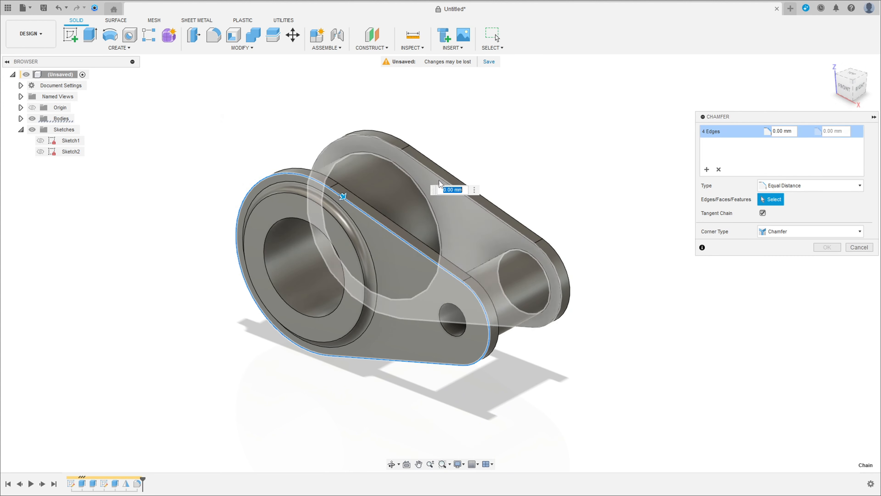
left_click(500, 217)
left_click(430, 249)
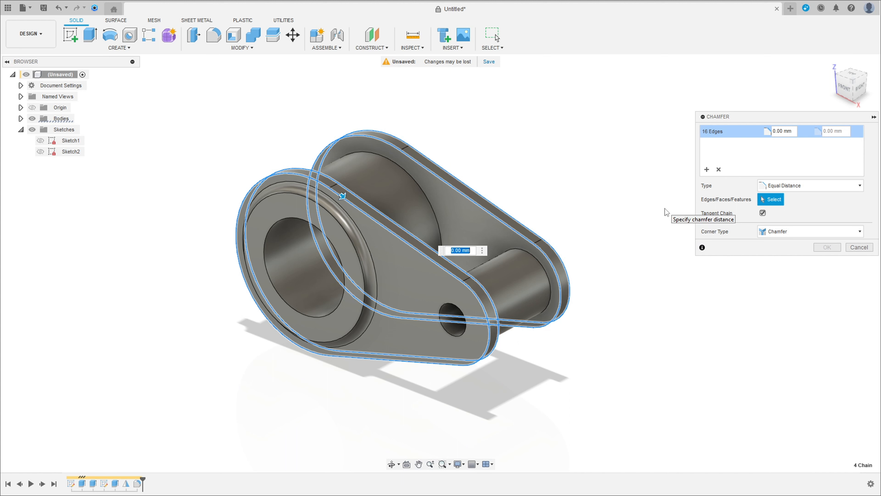
type("2")
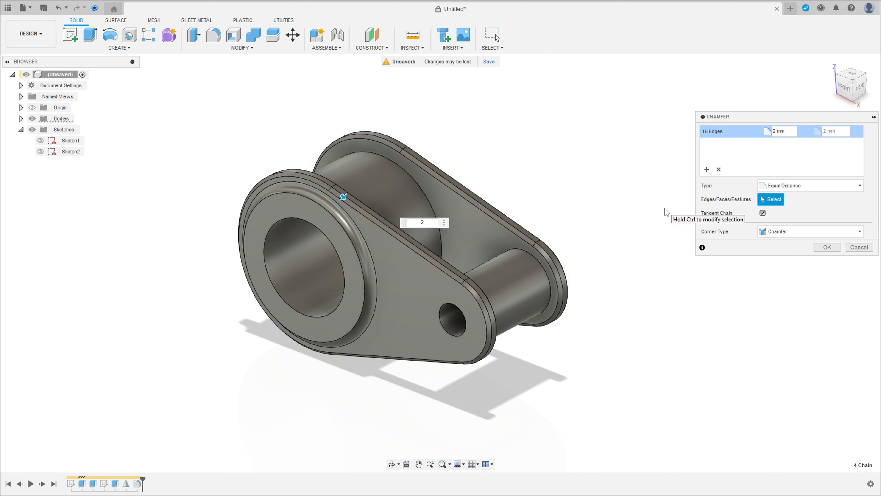
left_click(827, 247)
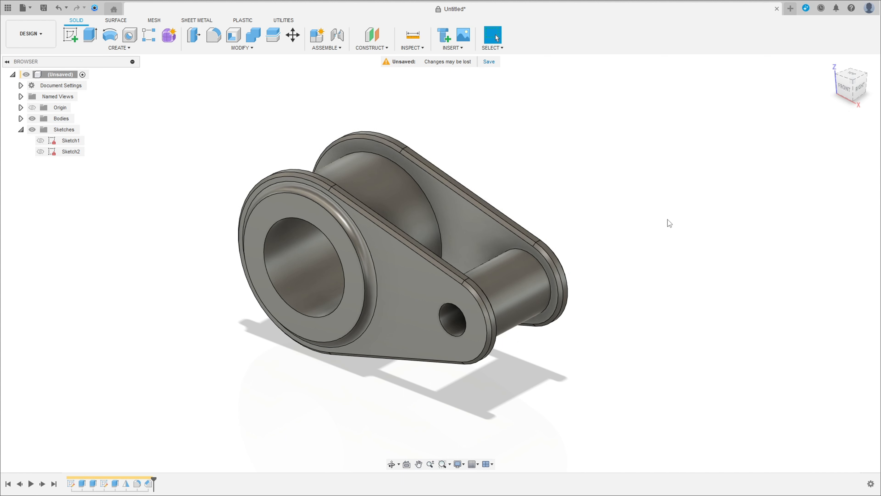
middle_click_drag(662, 206, 448, 225, "shift")
scroll(353, 213, "down", 2)
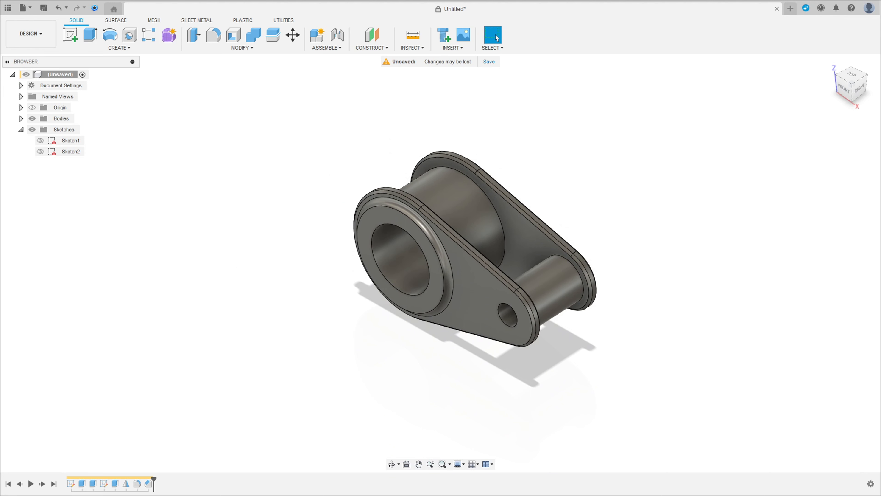